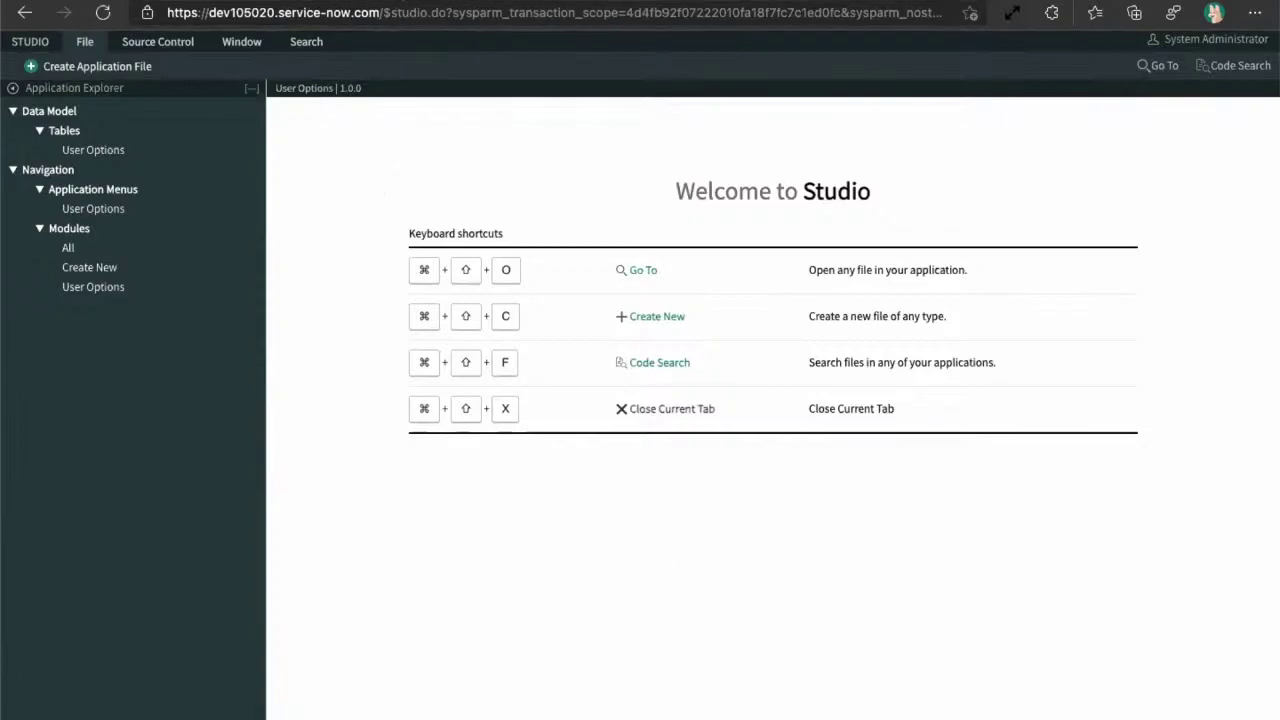
{"action": "left_click", "coordinate": [40, 66]}
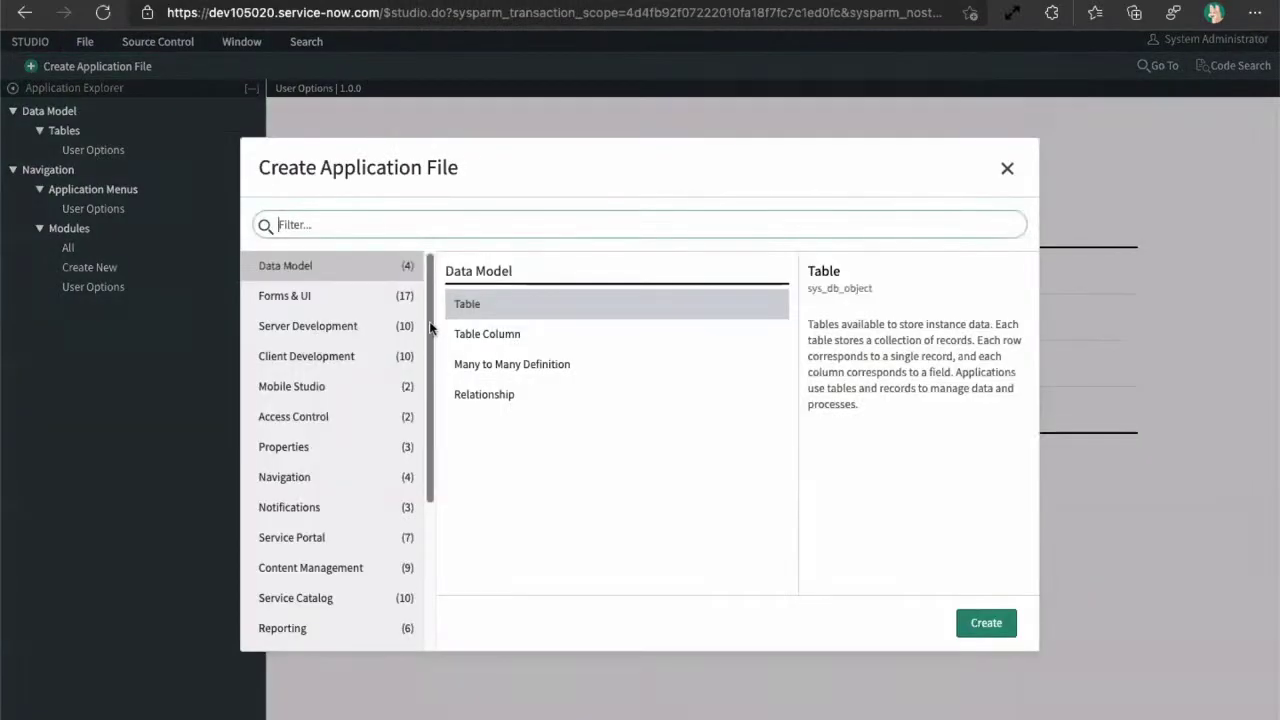
{"action": "type", "text": "ui p"}
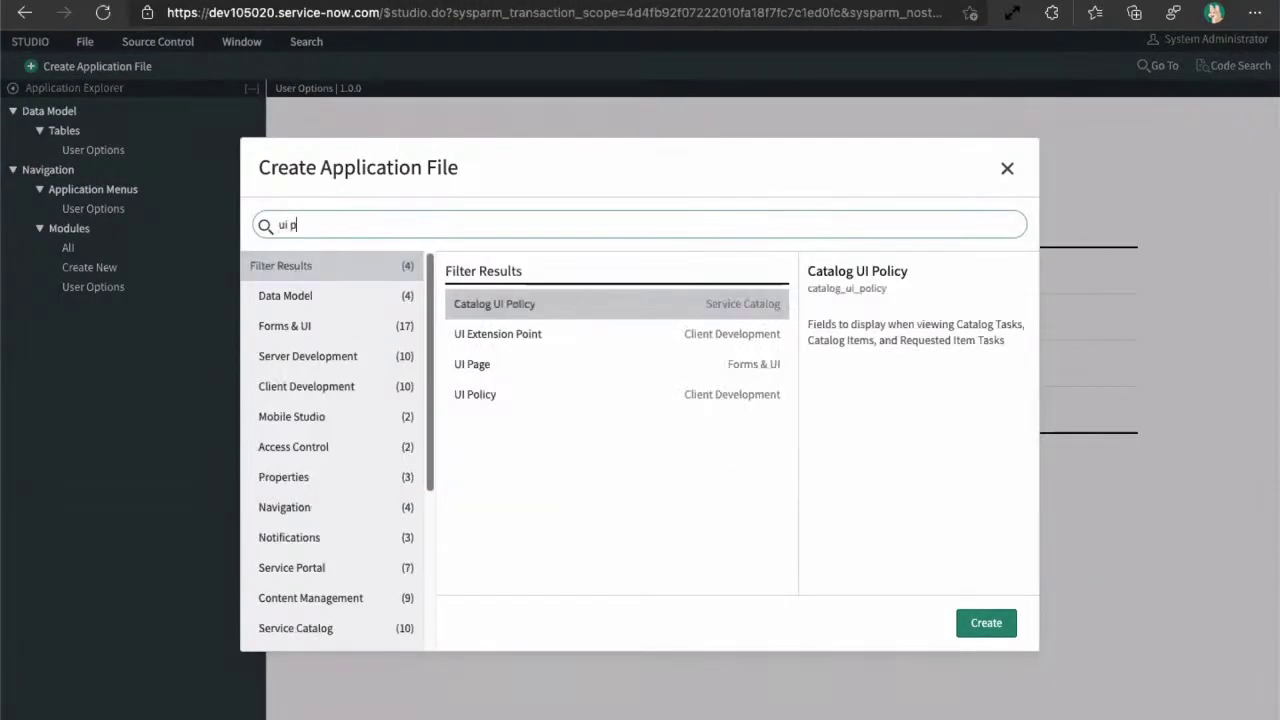
{"action": "left_click", "coordinate": [1010, 170]}
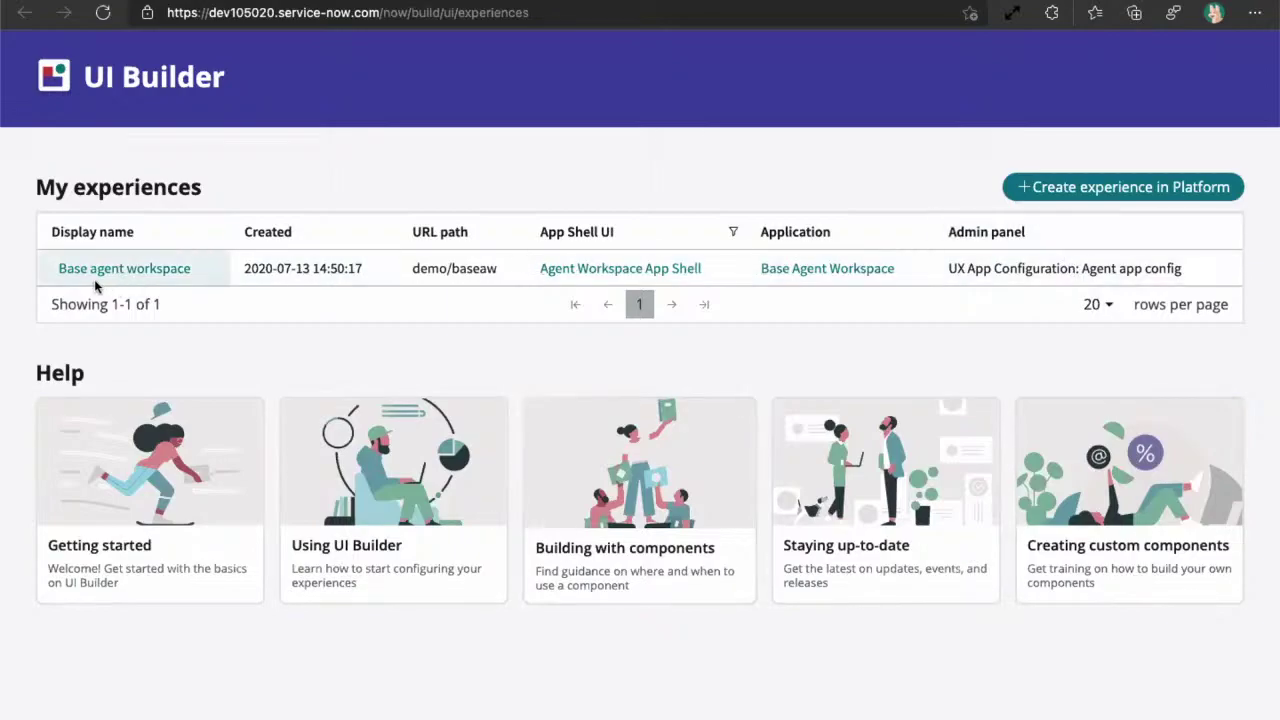
Start a new platform experience record titled Terms and Conditions, with URL path tc and Portal App Shell as the App Shell UI.
{"action": "left_click", "coordinate": [1097, 186]}
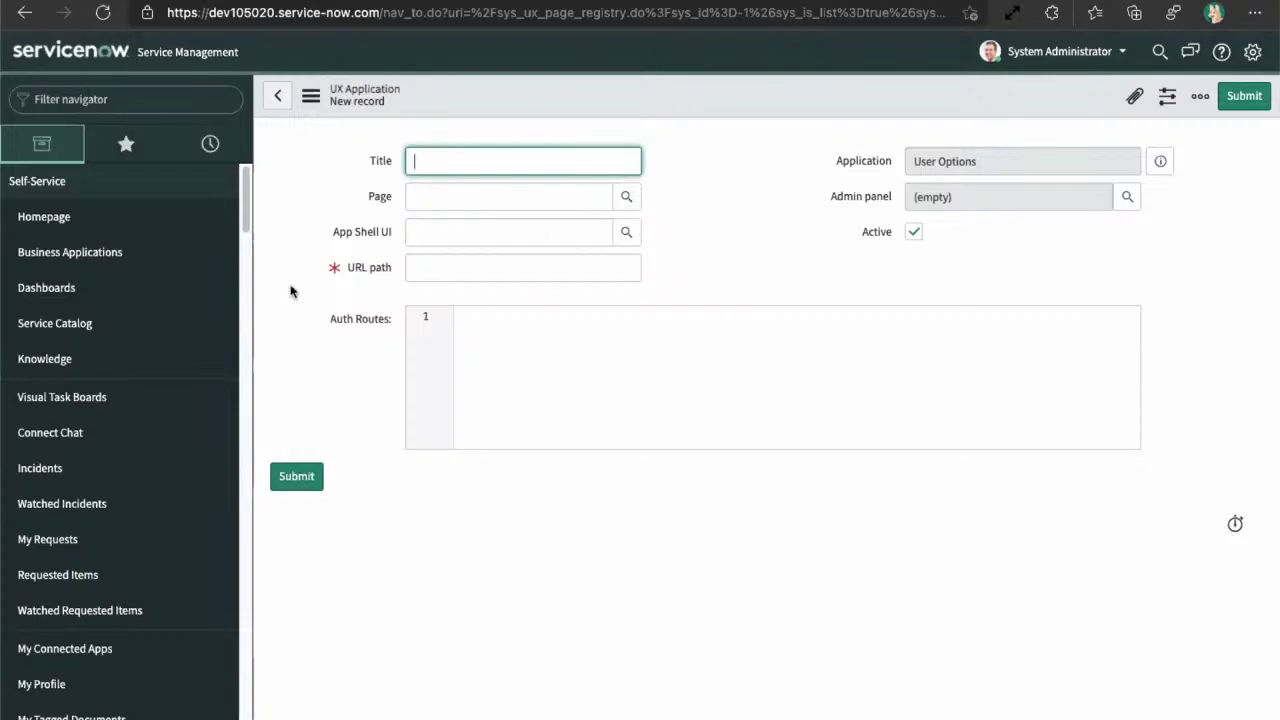
{"action": "type", "text": "Terms and Conditions"}
{"action": "left_click", "coordinate": [467, 277]}
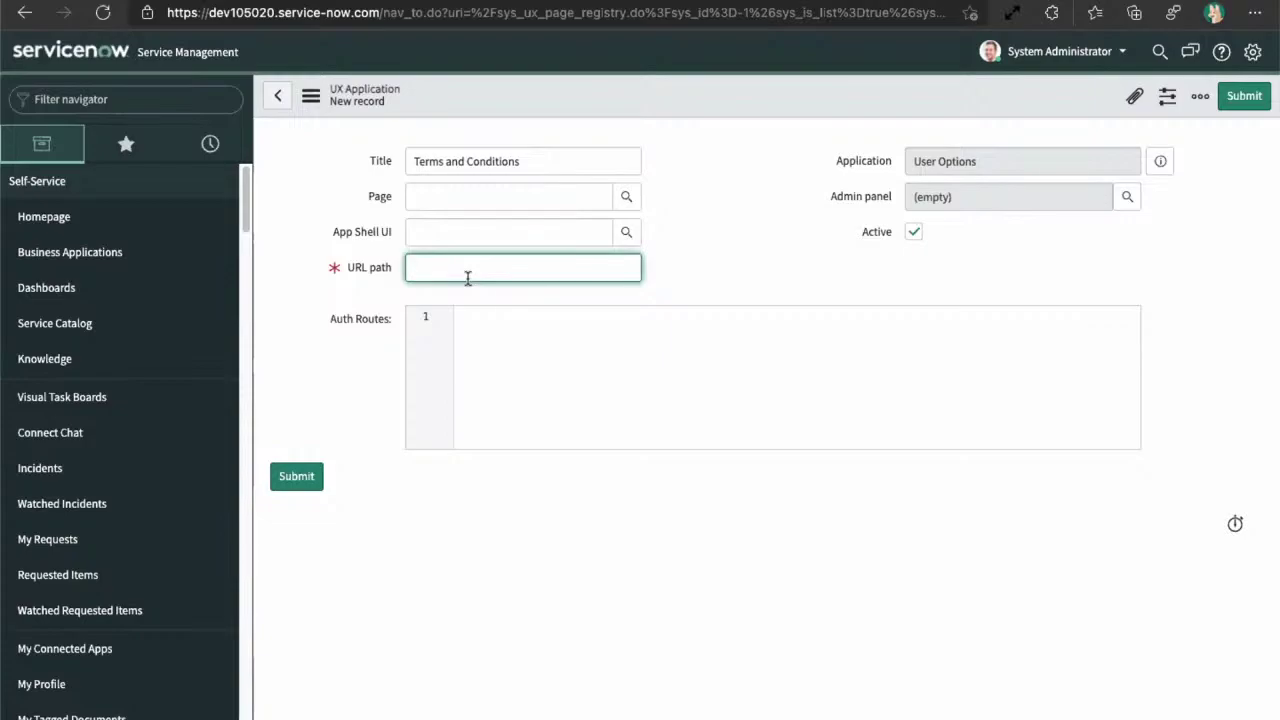
{"action": "type", "text": "tc"}
{"action": "right_click", "coordinate": [580, 91]}
{"action": "left_click", "coordinate": [760, 119]}
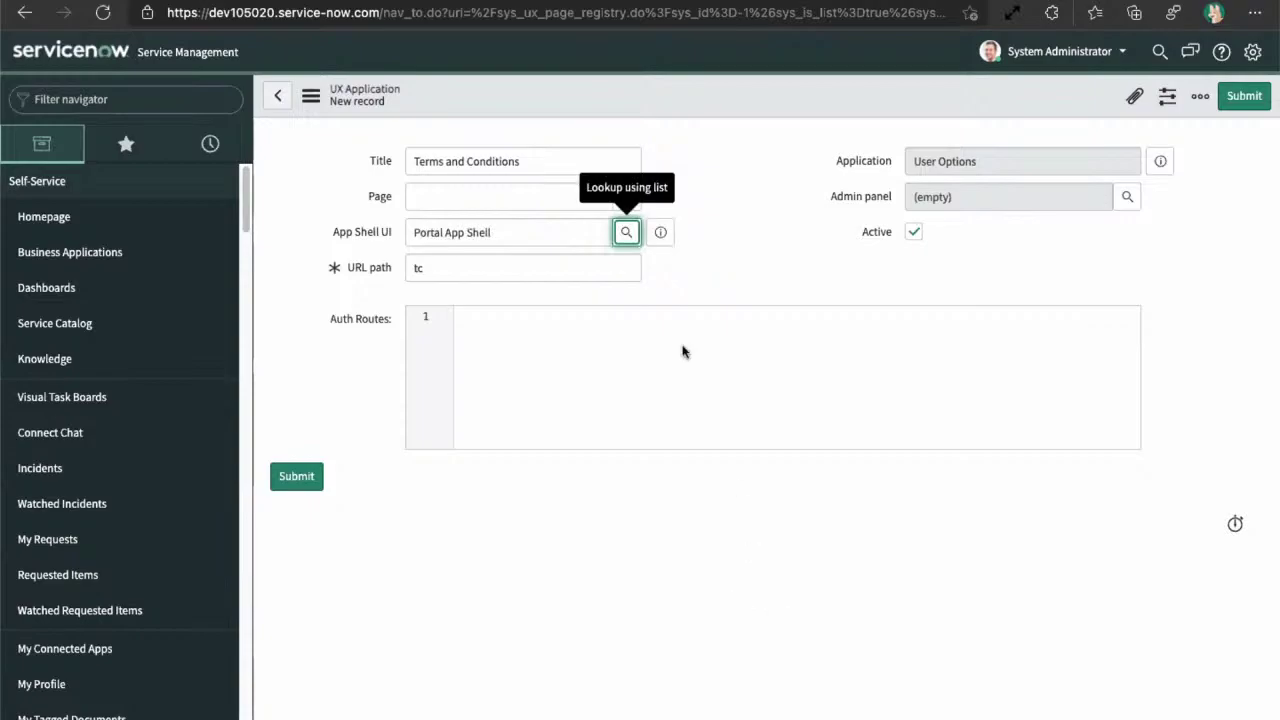
Preview the Portal App Shell record and examine its macroponent definition and Composition code.
{"action": "key", "text": "Tab"}
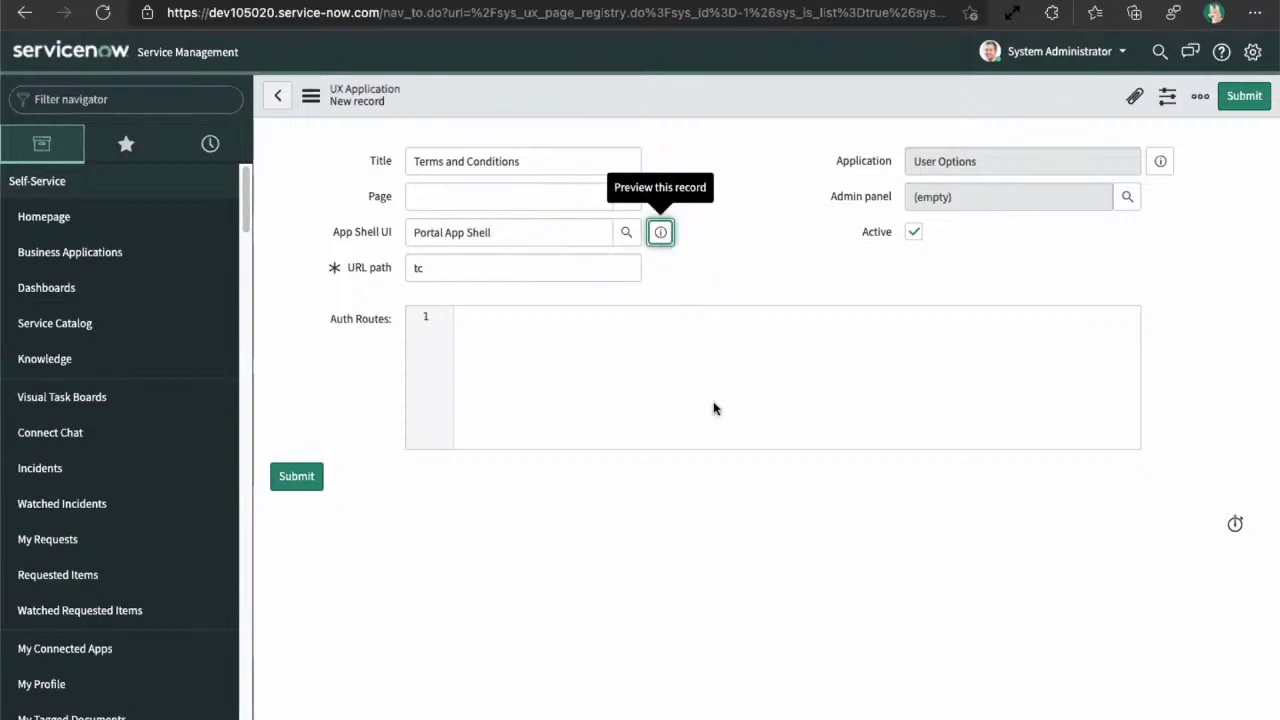
{"action": "key", "text": "Return"}
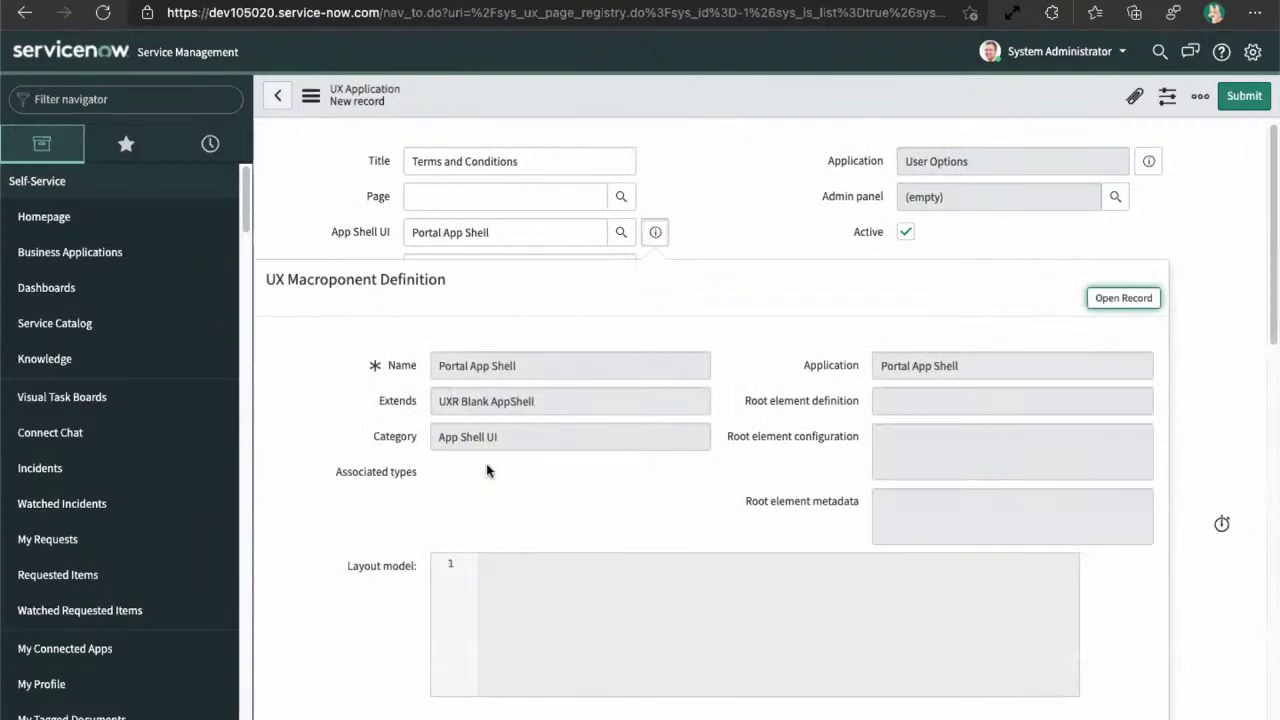
{"action": "scroll", "coordinate": [701, 484], "scroll_direction": "down", "scroll_amount": 1}
{"action": "scroll", "coordinate": [701, 484], "scroll_direction": "down", "scroll_amount": 5}
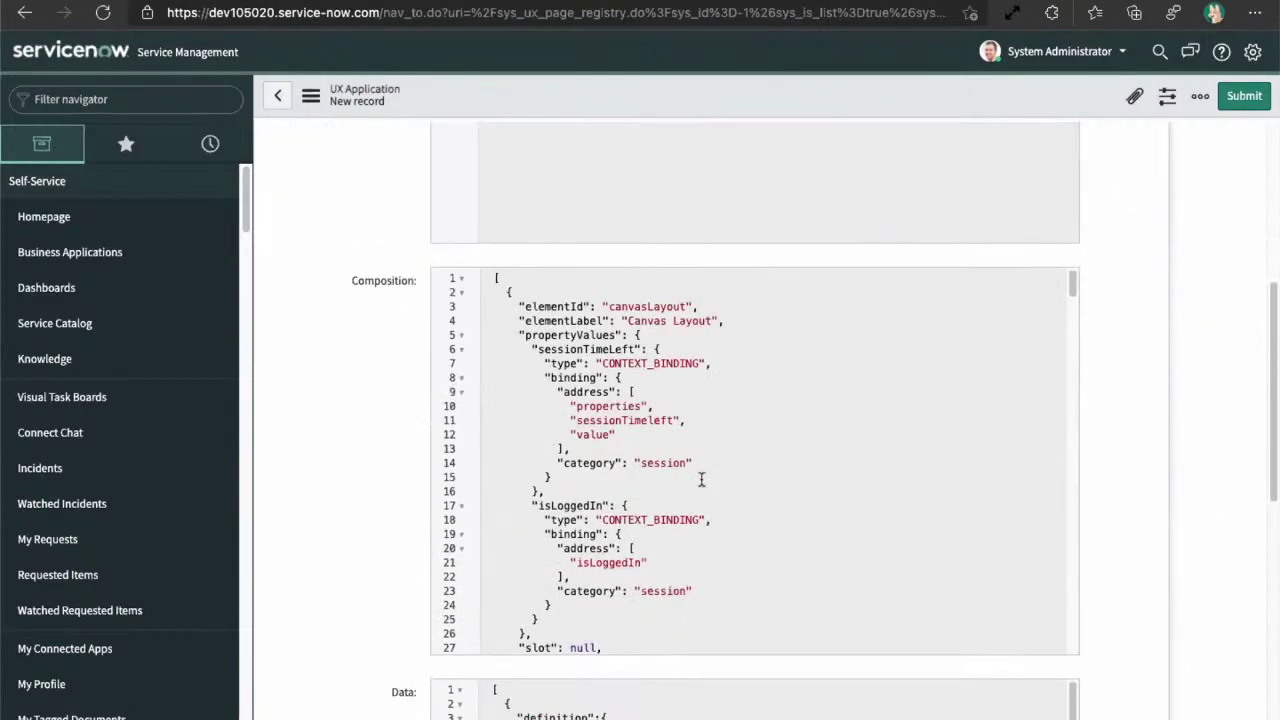
{"action": "scroll", "coordinate": [702, 482], "scroll_direction": "down", "scroll_amount": 3}
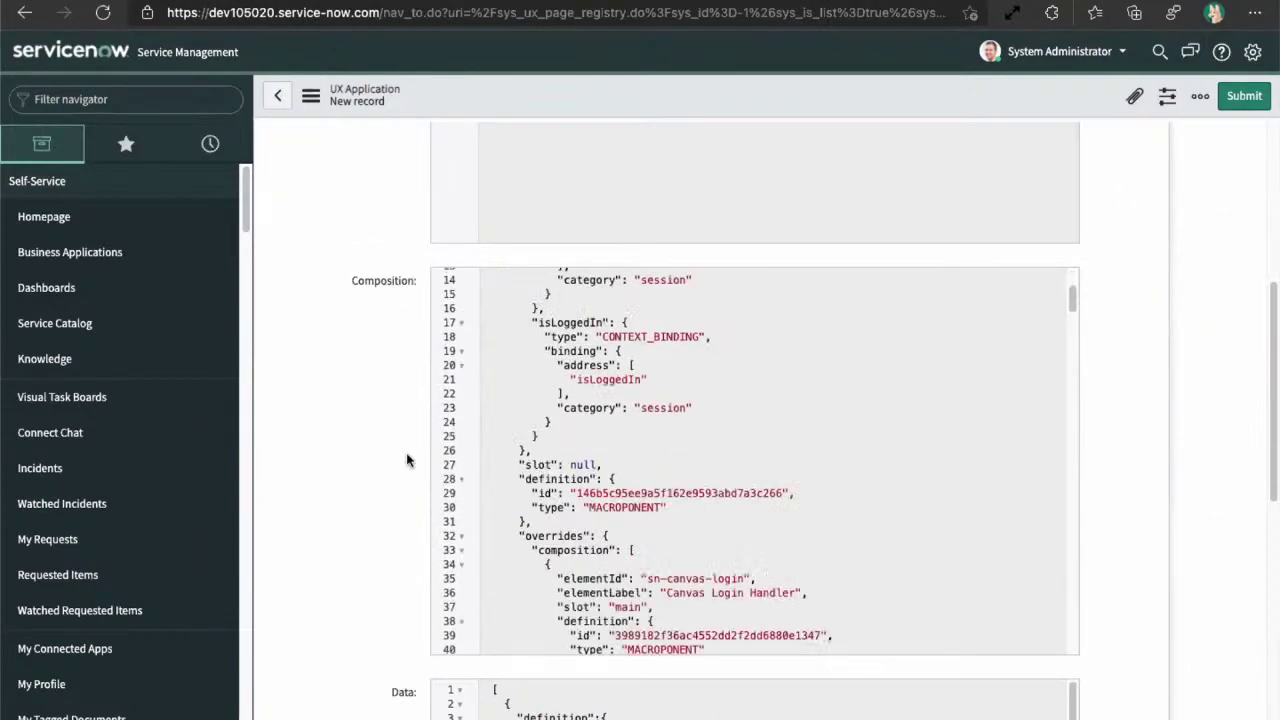
{"action": "scroll", "coordinate": [406, 462], "scroll_direction": "up", "scroll_amount": 5}
{"action": "key", "text": "Escape"}
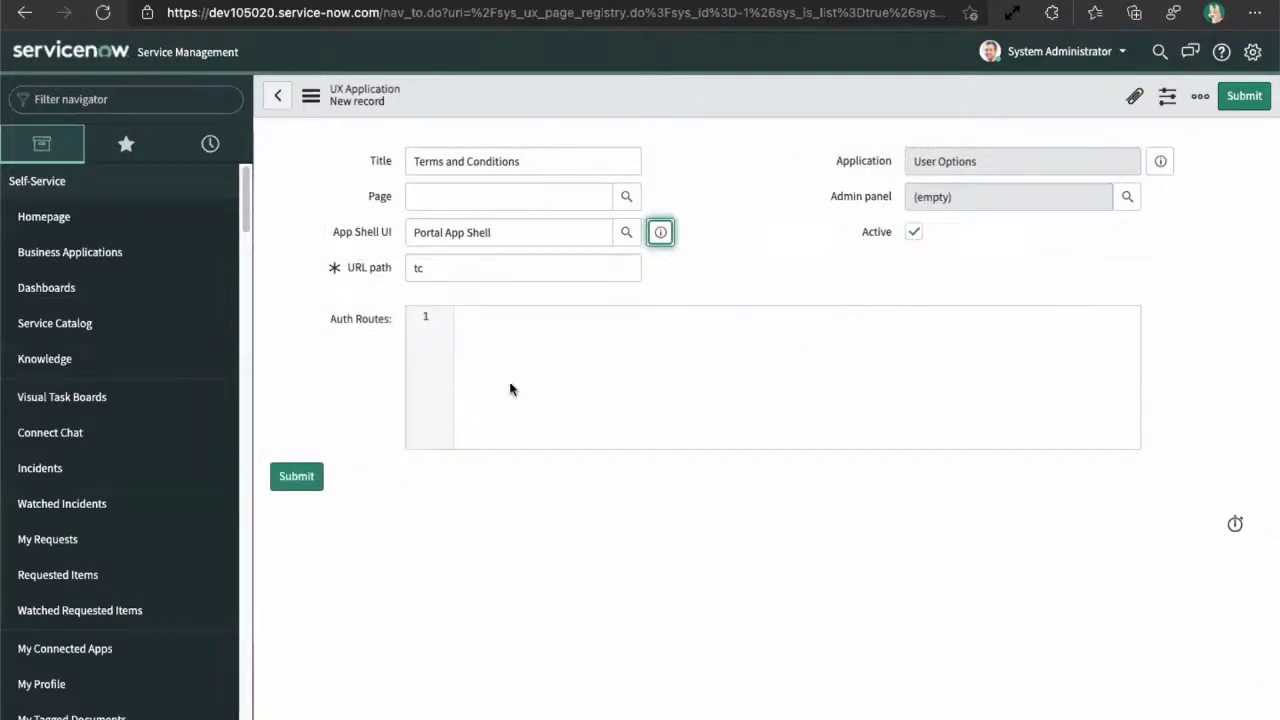
Try to submit the new UX application with the Service Catalog Builder UX App Configuration as its Admin panel.
{"action": "left_click", "coordinate": [1124, 197]}
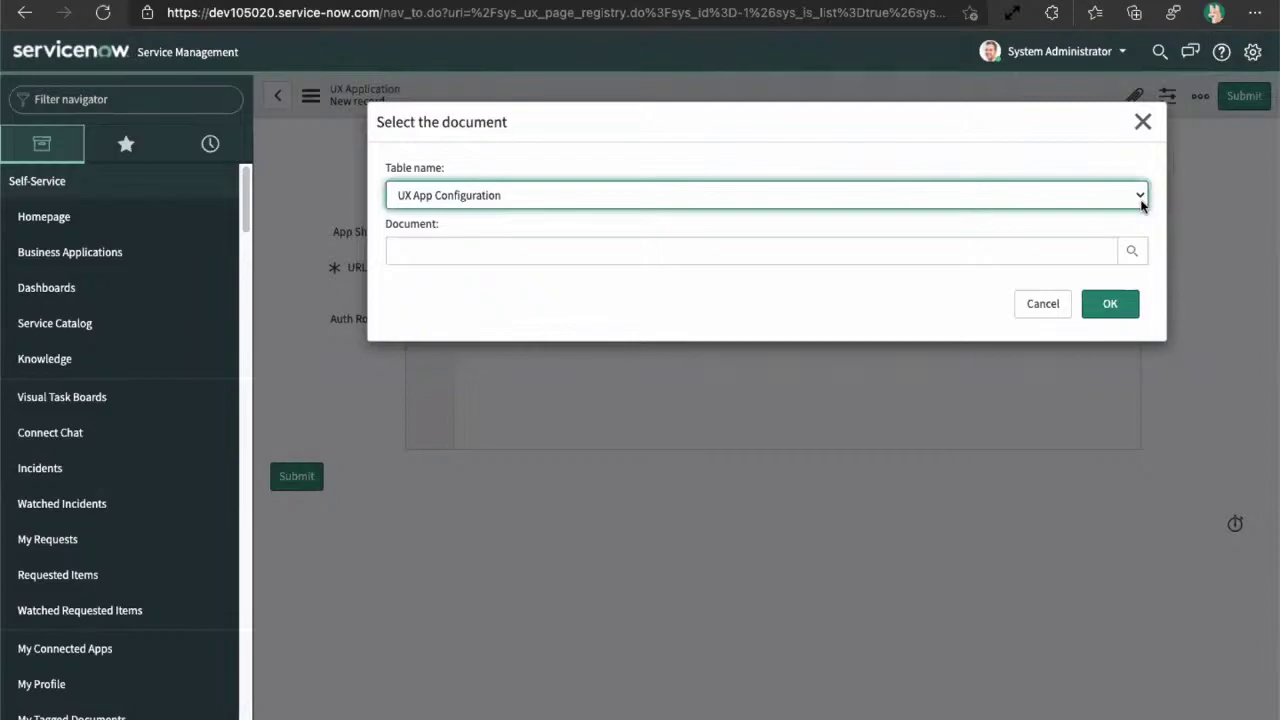
{"action": "left_click", "coordinate": [1131, 251]}
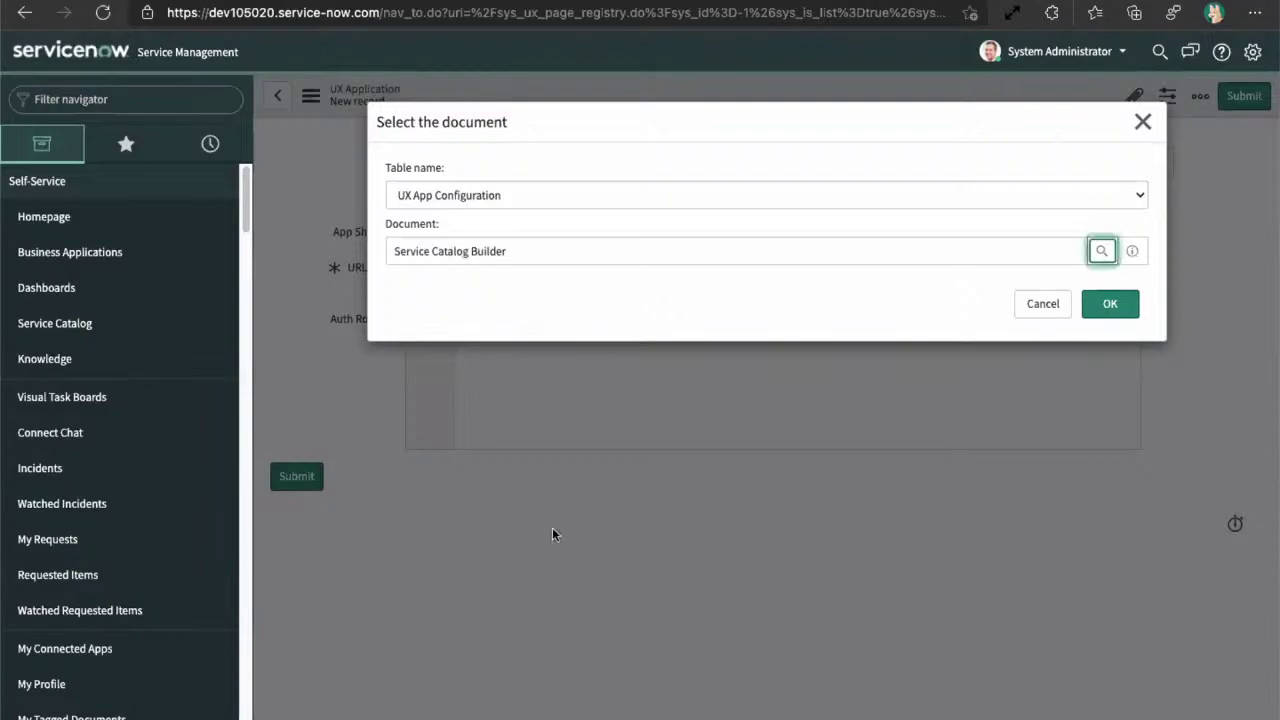
{"action": "left_click", "coordinate": [1112, 304]}
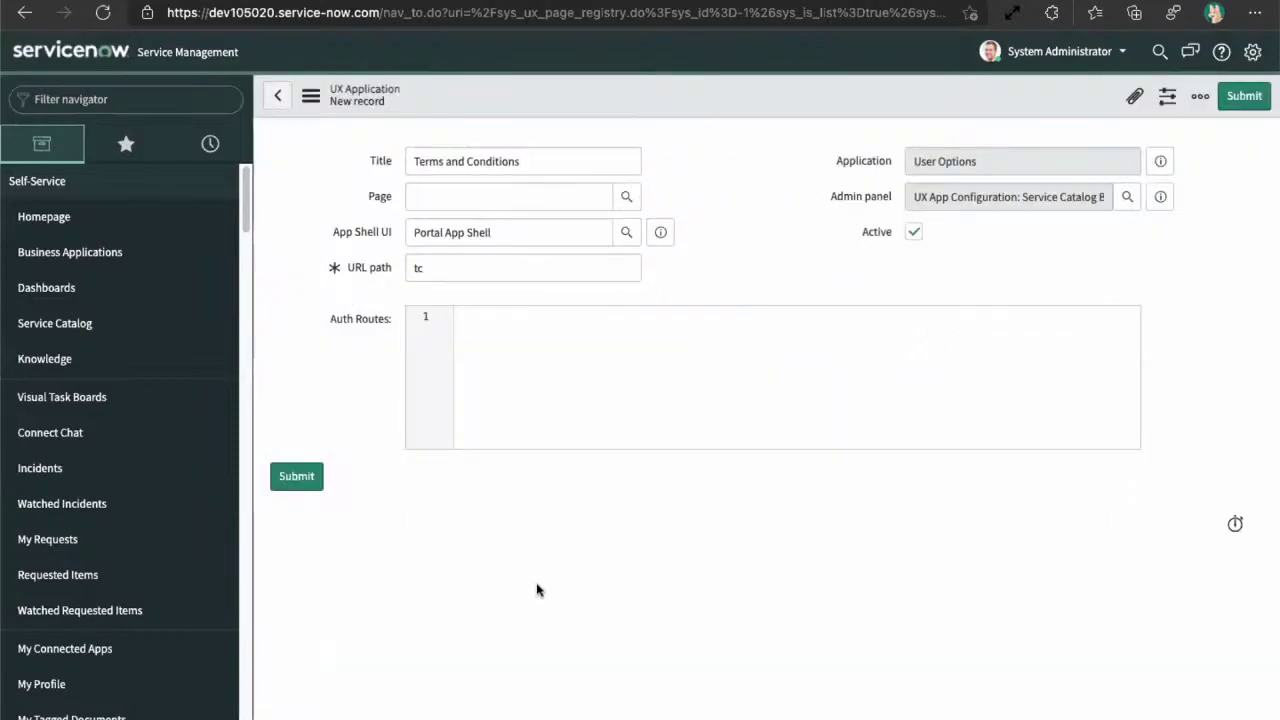
{"action": "left_click", "coordinate": [290, 480]}
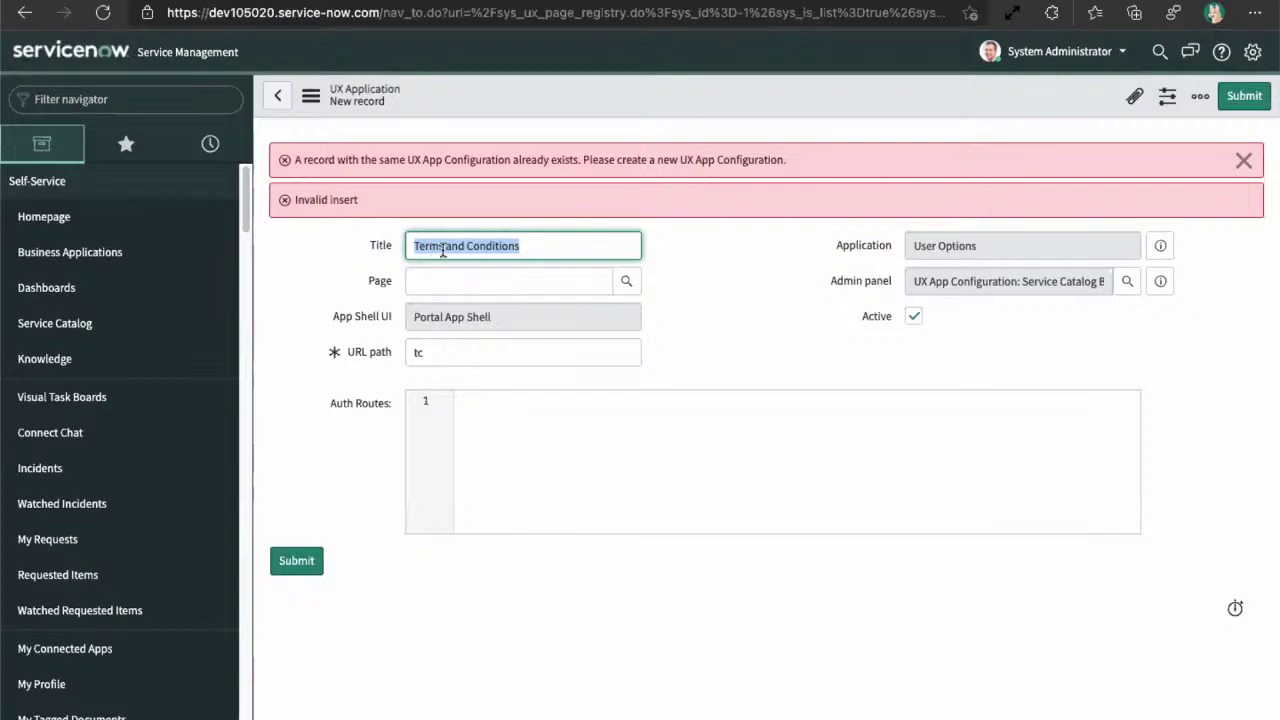
Create and save a fresh UX application record titled Terms and Conditions with URL path tc.
{"action": "left_click_drag", "start_coordinate": [418, 250], "coordinate": [521, 245]}
{"action": "left_click", "coordinate": [280, 98]}
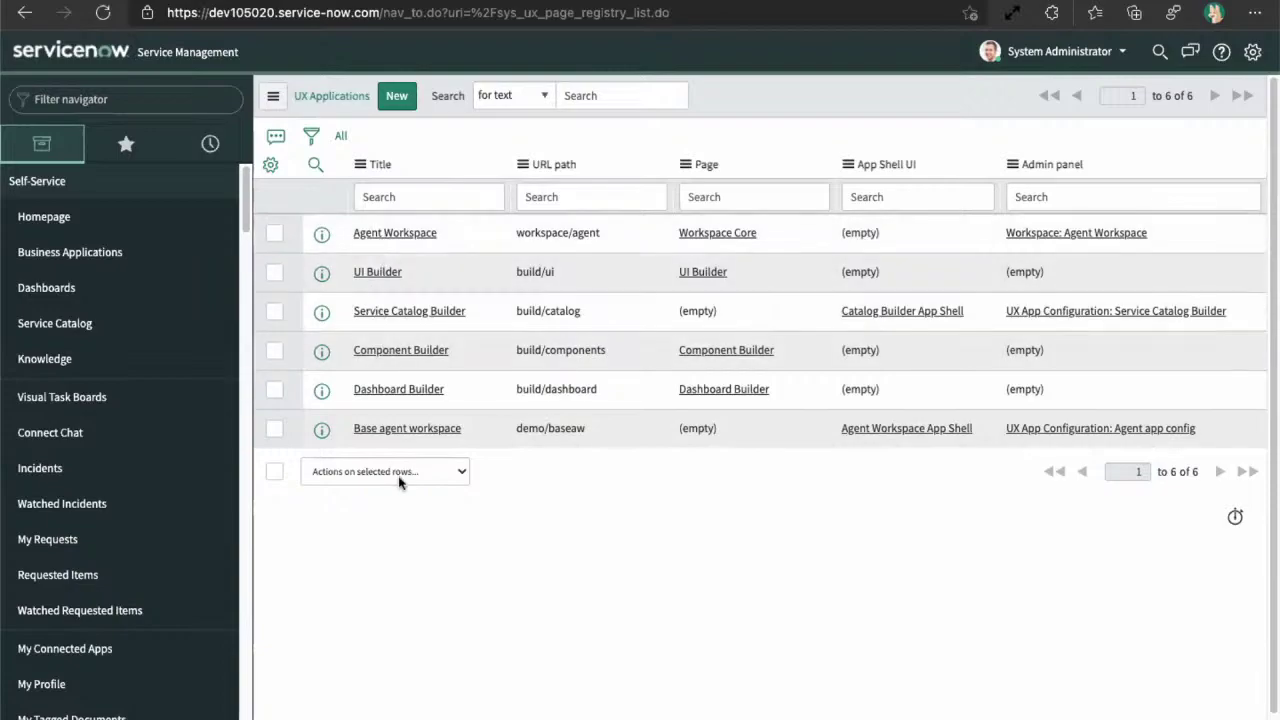
{"action": "left_click", "coordinate": [396, 96]}
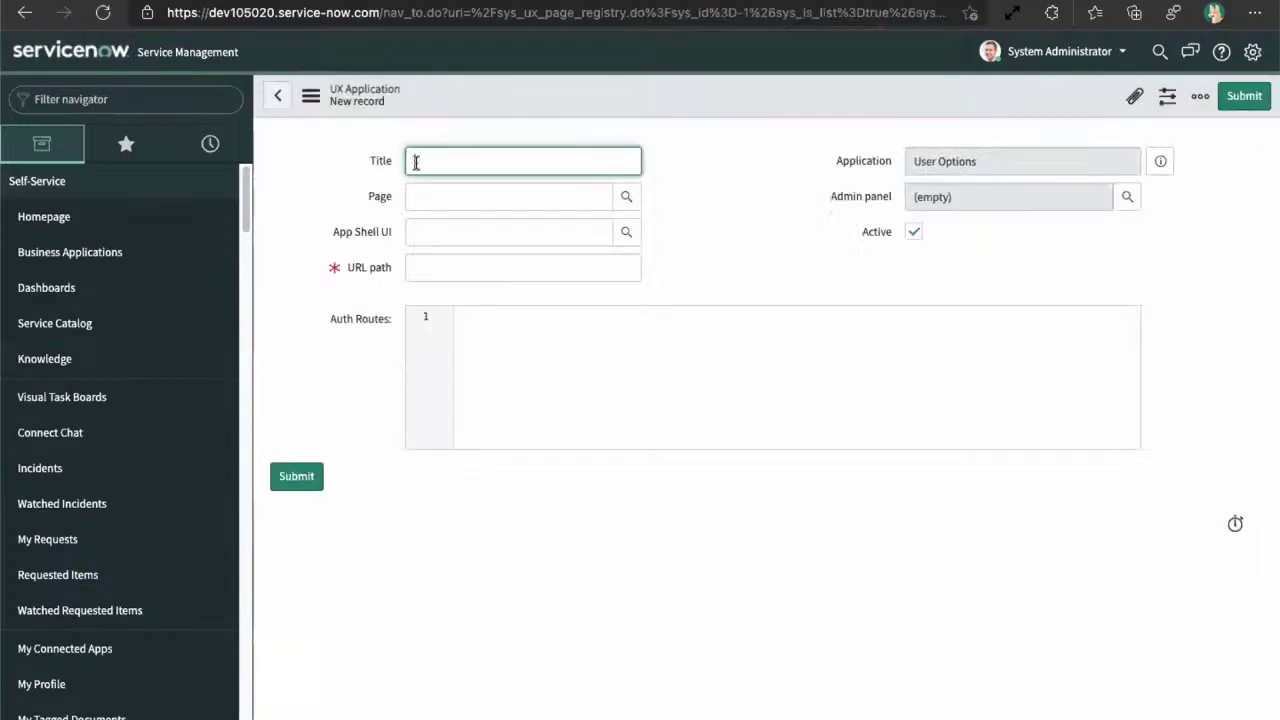
{"action": "type", "text": "Terms and Conditions"}
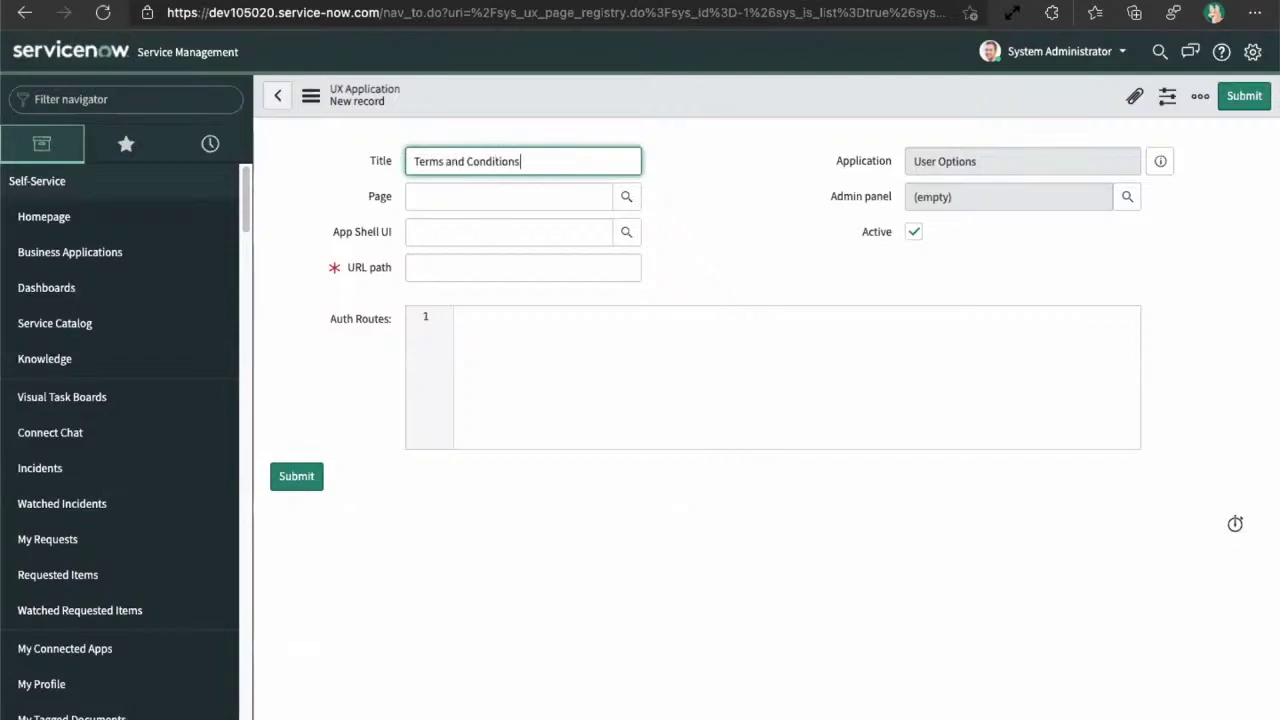
{"action": "left_click", "coordinate": [447, 262]}
{"action": "type", "text": "t"}
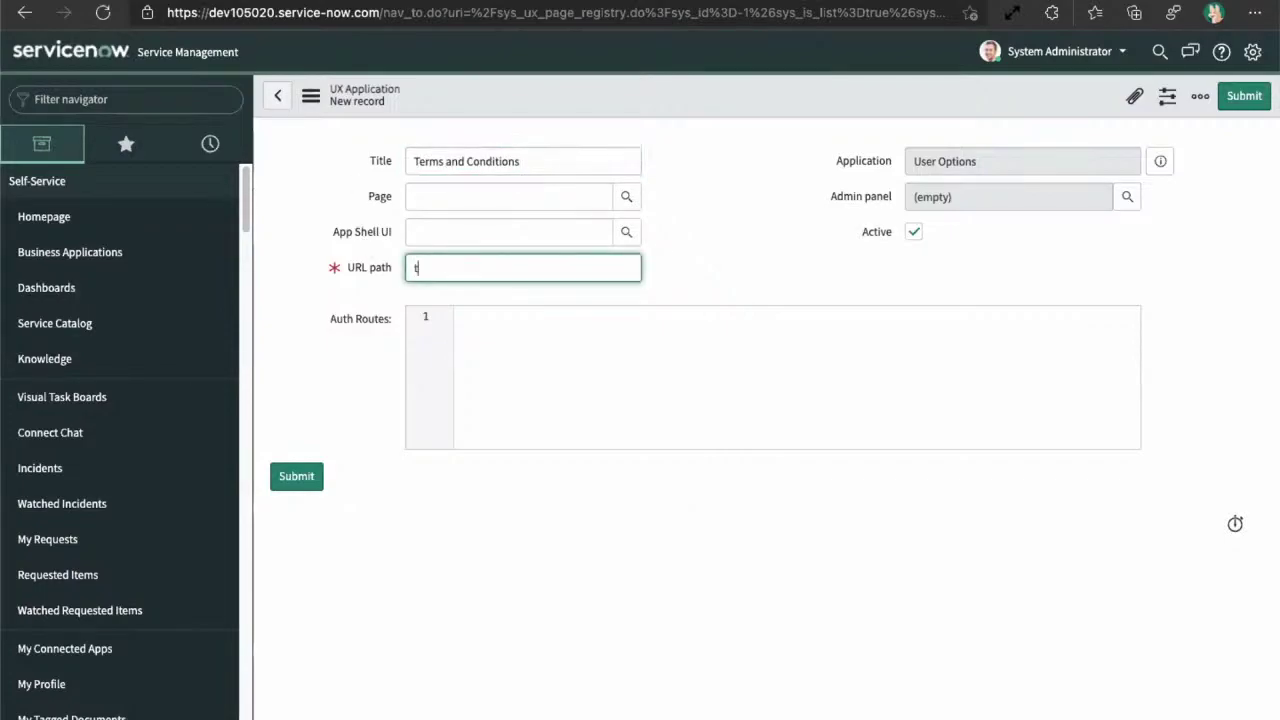
{"action": "type", "text": "c"}
{"action": "right_click", "coordinate": [680, 91]}
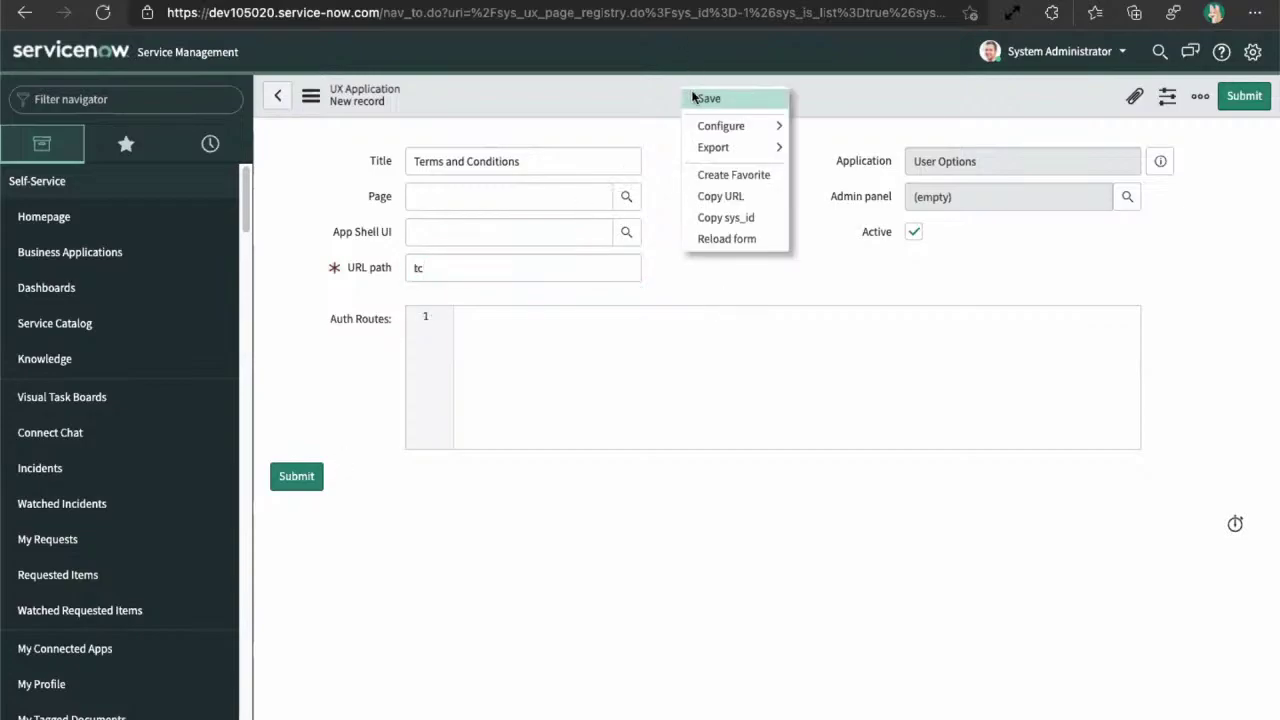
{"action": "left_click", "coordinate": [705, 97]}
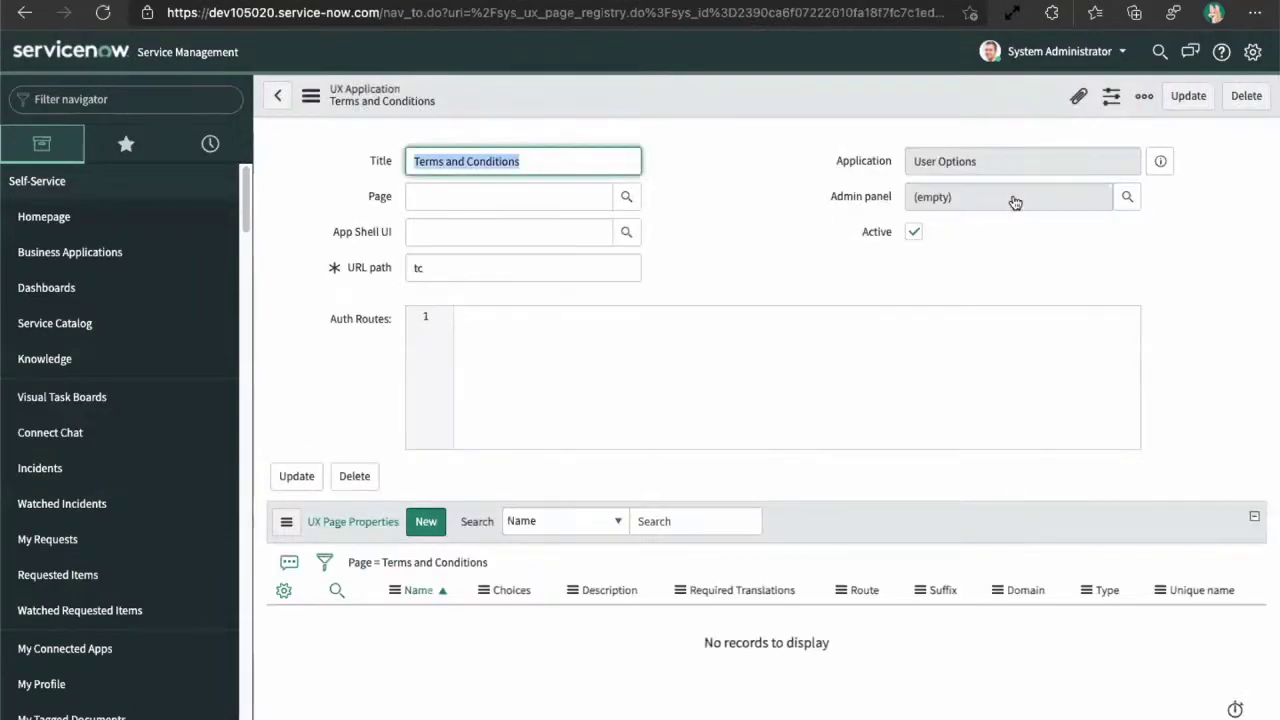
Try to save the Terms and Conditions record with its Admin panel set to the Service Catalog Builder UX App Configuration.
{"action": "left_click", "coordinate": [1127, 196]}
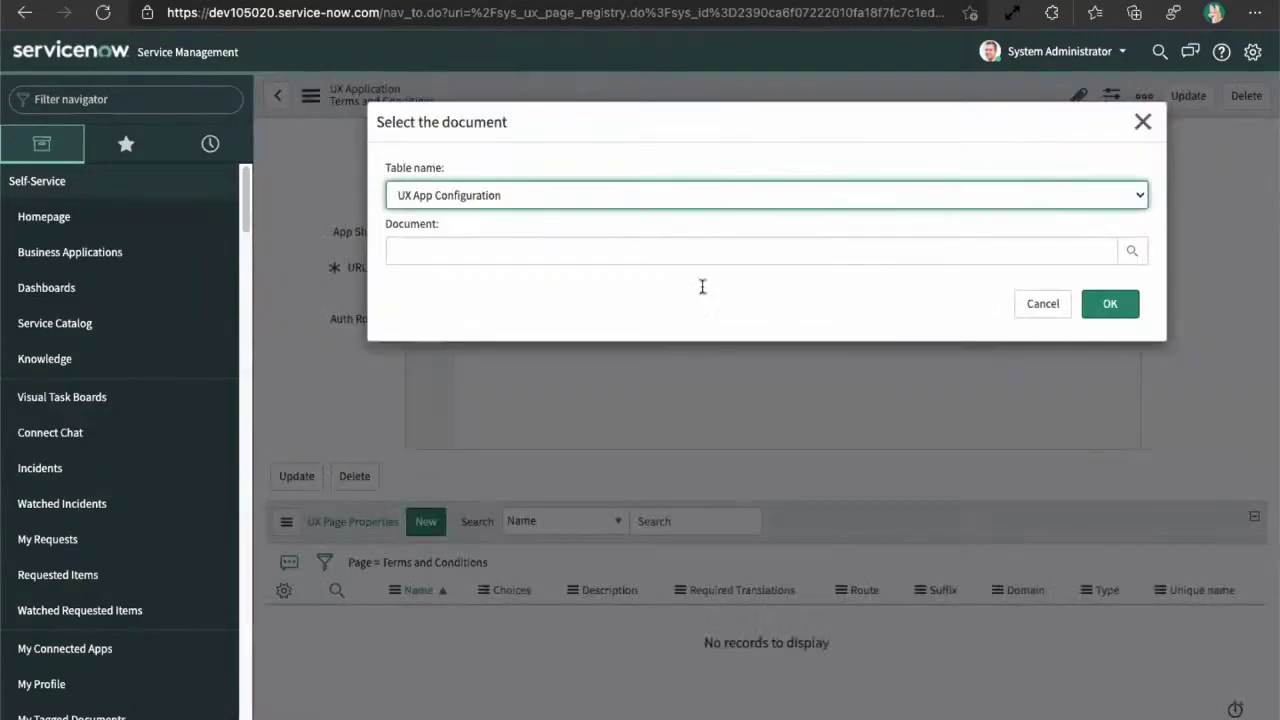
{"action": "left_click", "coordinate": [1131, 251]}
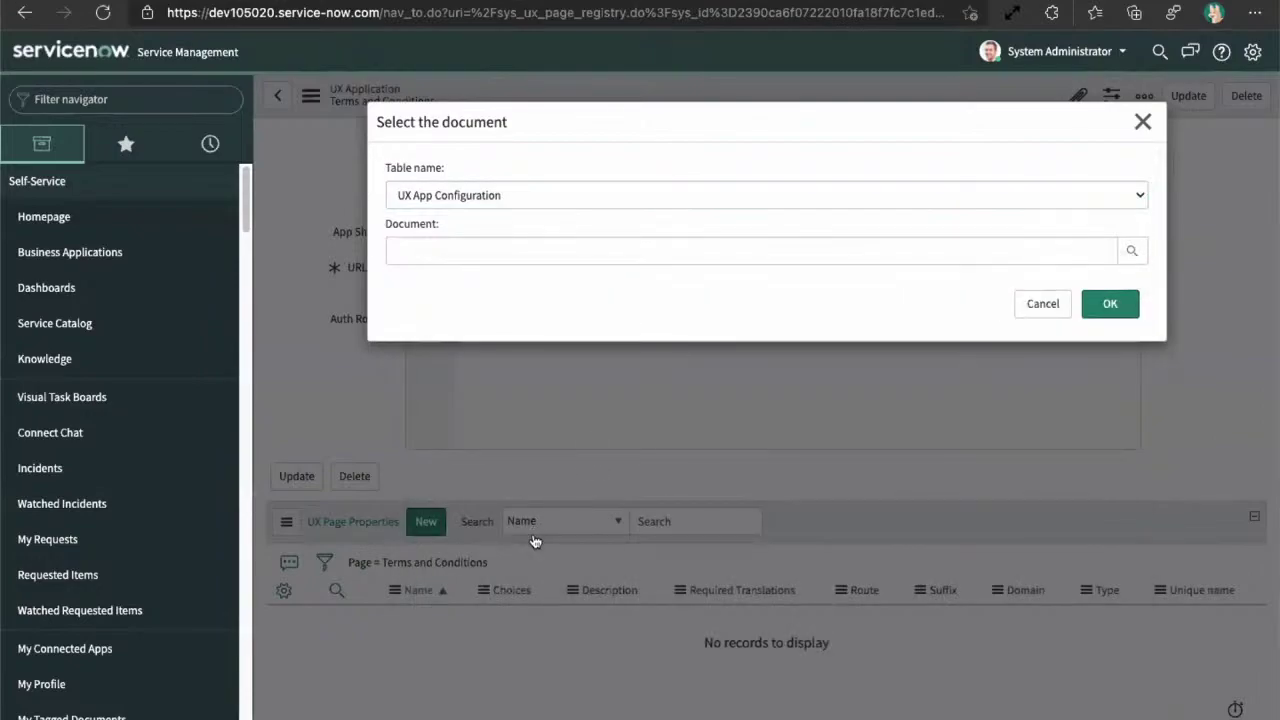
{"action": "left_click", "coordinate": [1095, 303]}
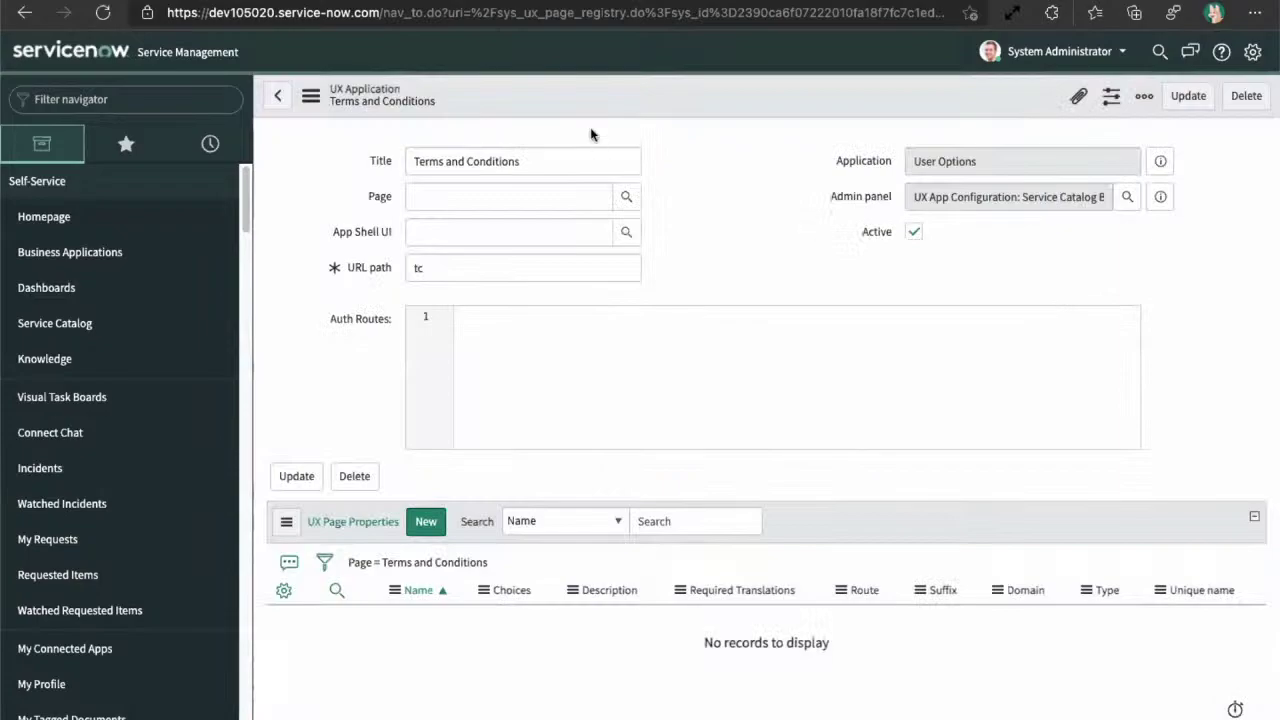
{"action": "right_click", "coordinate": [586, 93]}
{"action": "left_click", "coordinate": [593, 100]}
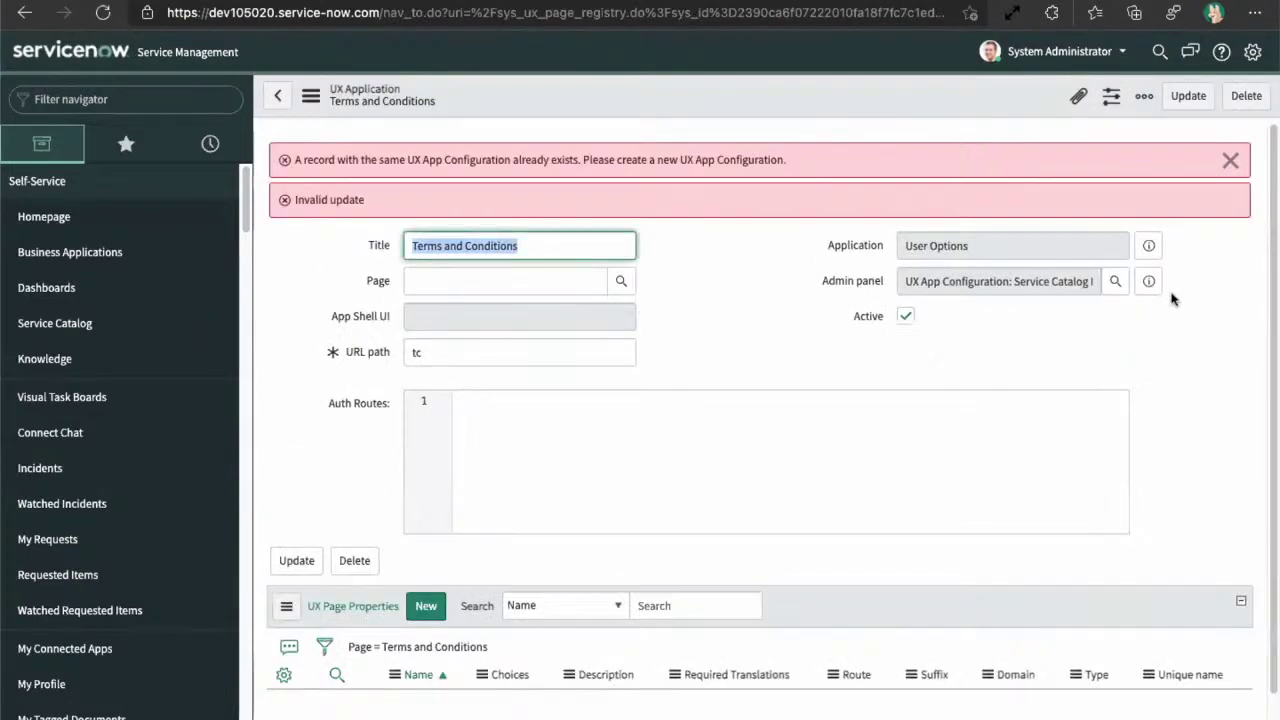
Change the Admin panel document to the Agent app config UX App Configuration.
{"action": "left_click", "coordinate": [1115, 283]}
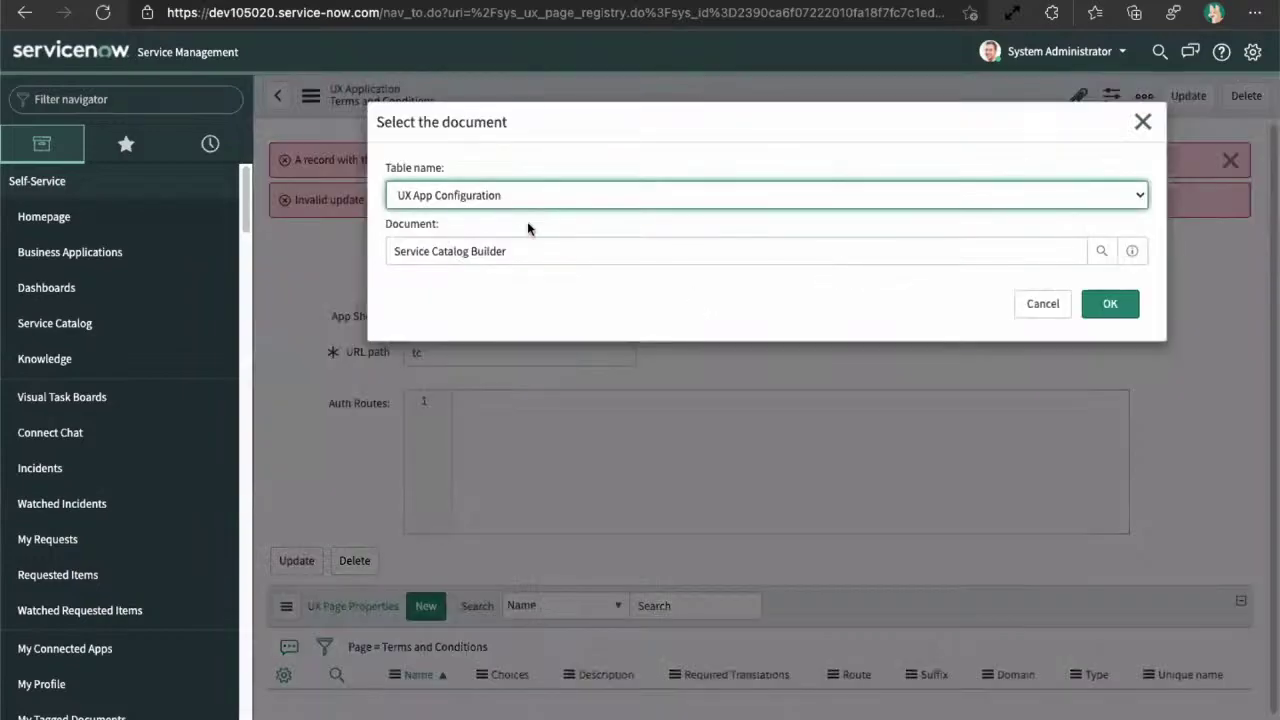
{"action": "left_click", "coordinate": [505, 252]}
{"action": "left_click", "coordinate": [1103, 256]}
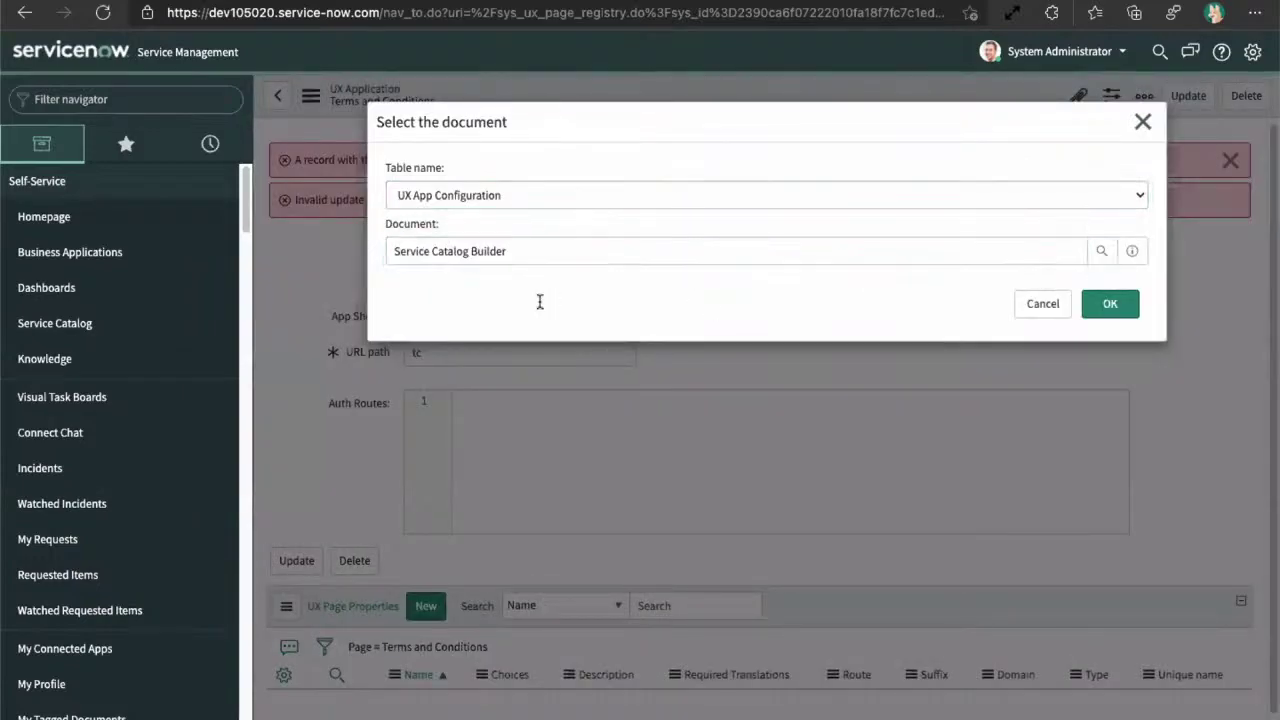
{"action": "left_click", "coordinate": [1110, 303]}
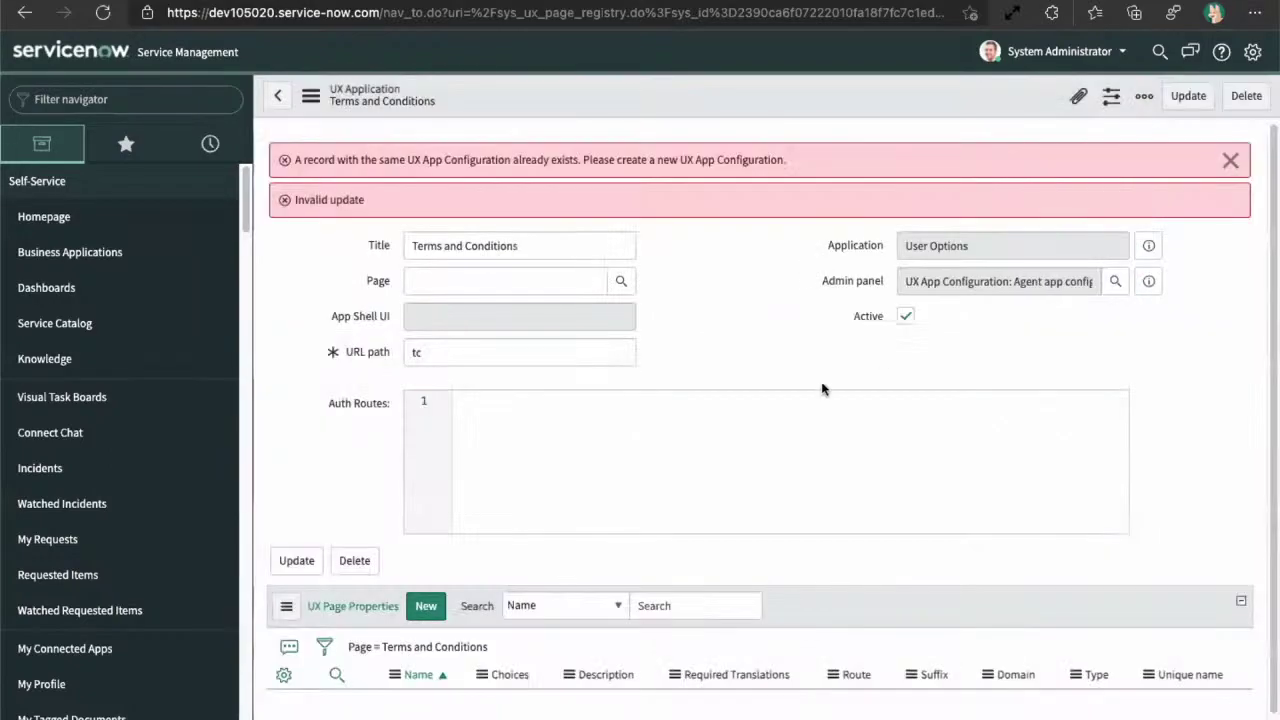
Review the table options for the Admin panel document and preview the Agent app config record.
{"action": "left_click", "coordinate": [1115, 283]}
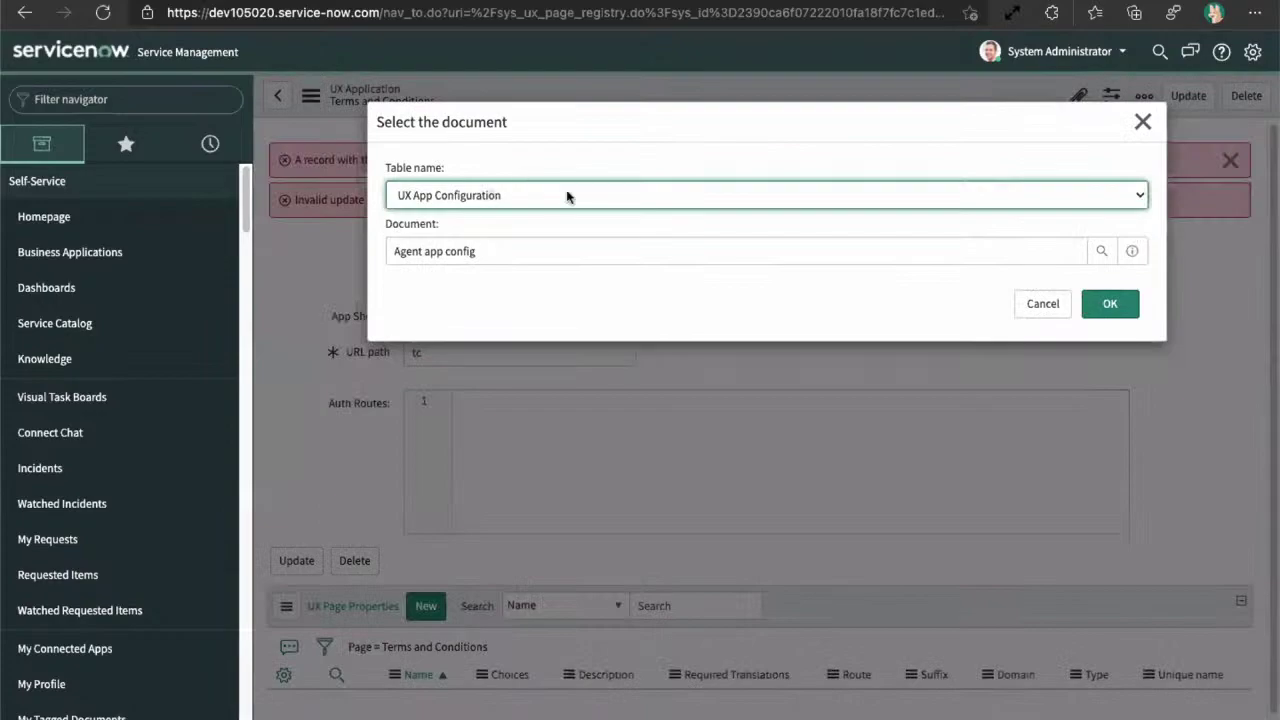
{"action": "left_click", "coordinate": [567, 196]}
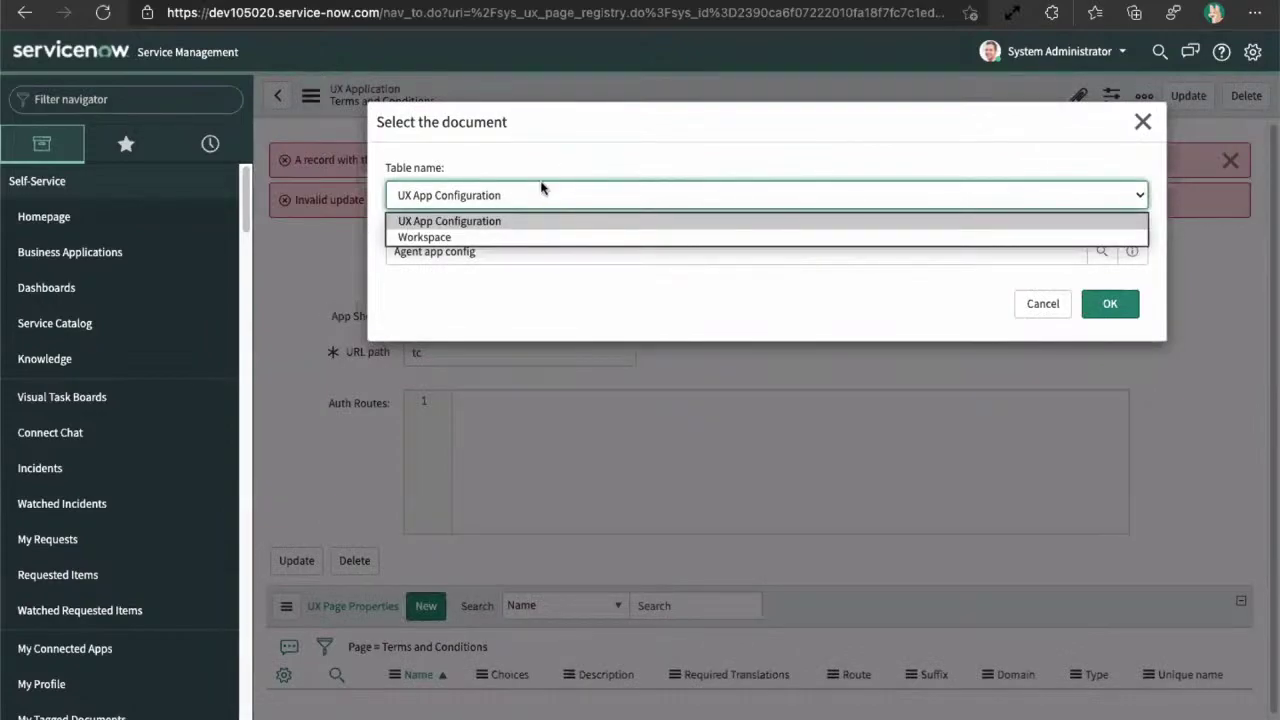
{"action": "left_click", "coordinate": [575, 171]}
{"action": "left_click", "coordinate": [1040, 308]}
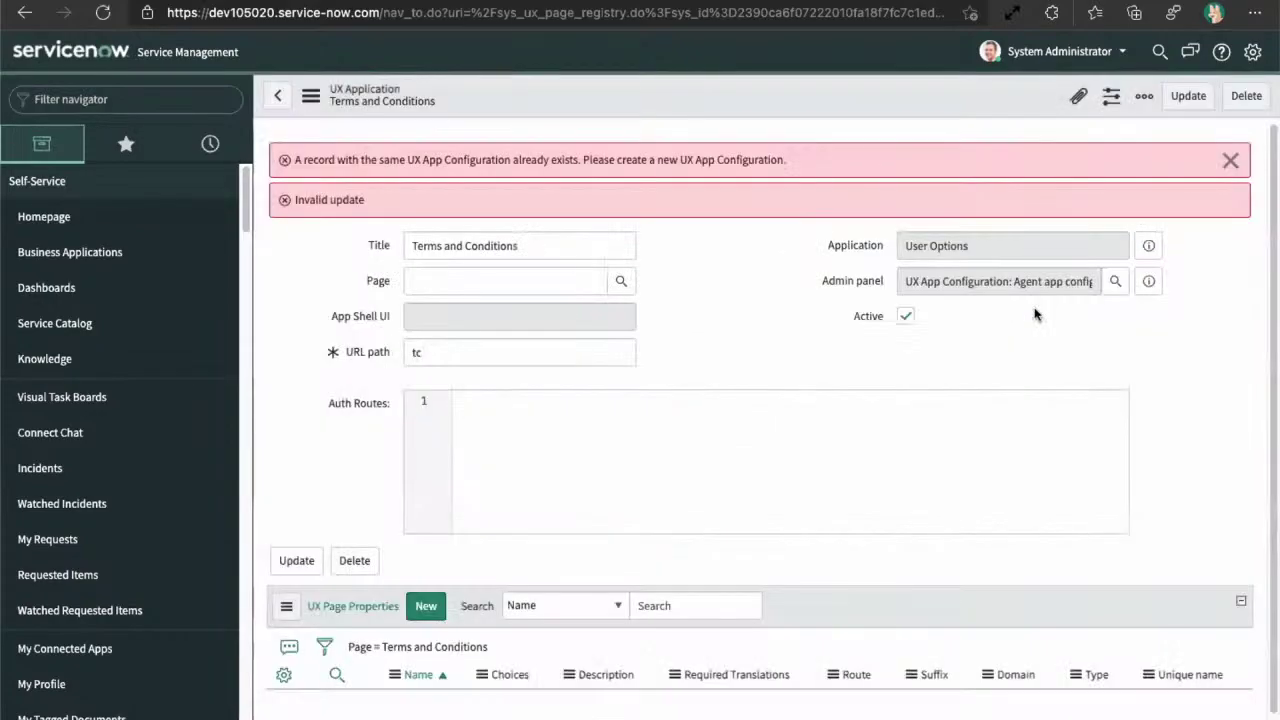
{"action": "left_click", "coordinate": [1149, 281]}
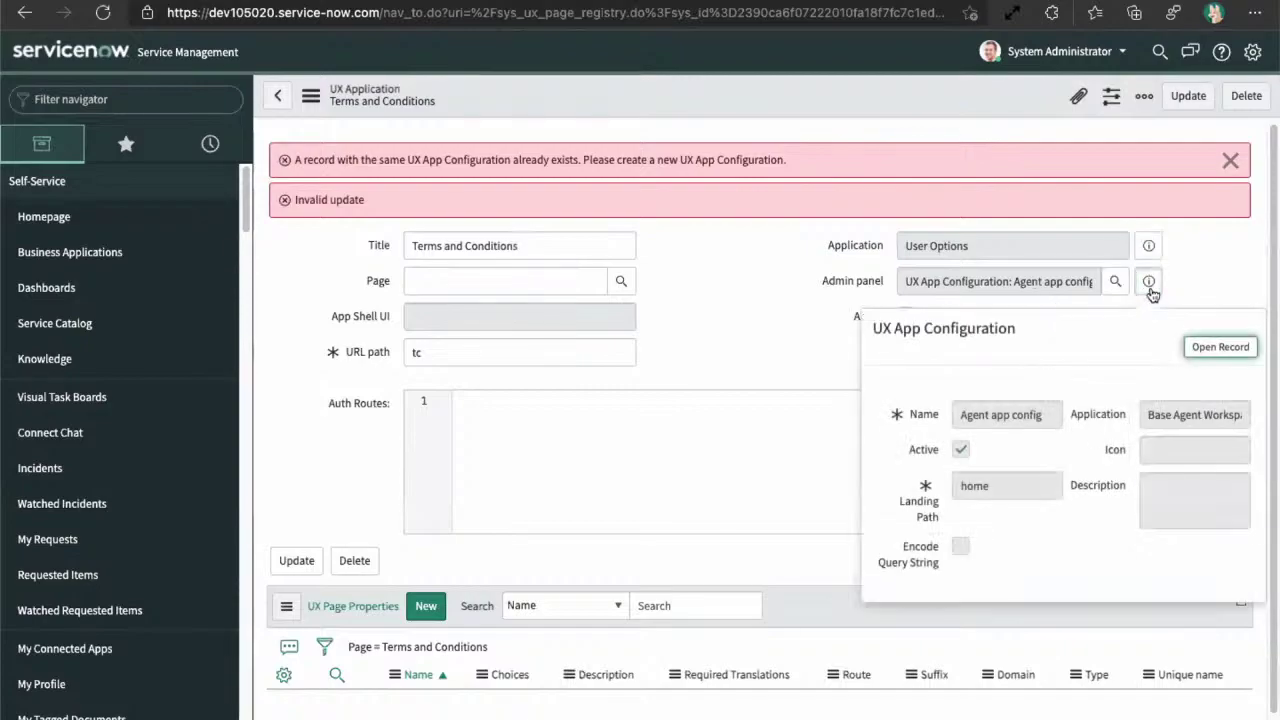
Set the Terms and Conditions record's Admin panel to the T&C Config UX App Configuration and save the record.
{"action": "left_click", "coordinate": [1115, 283]}
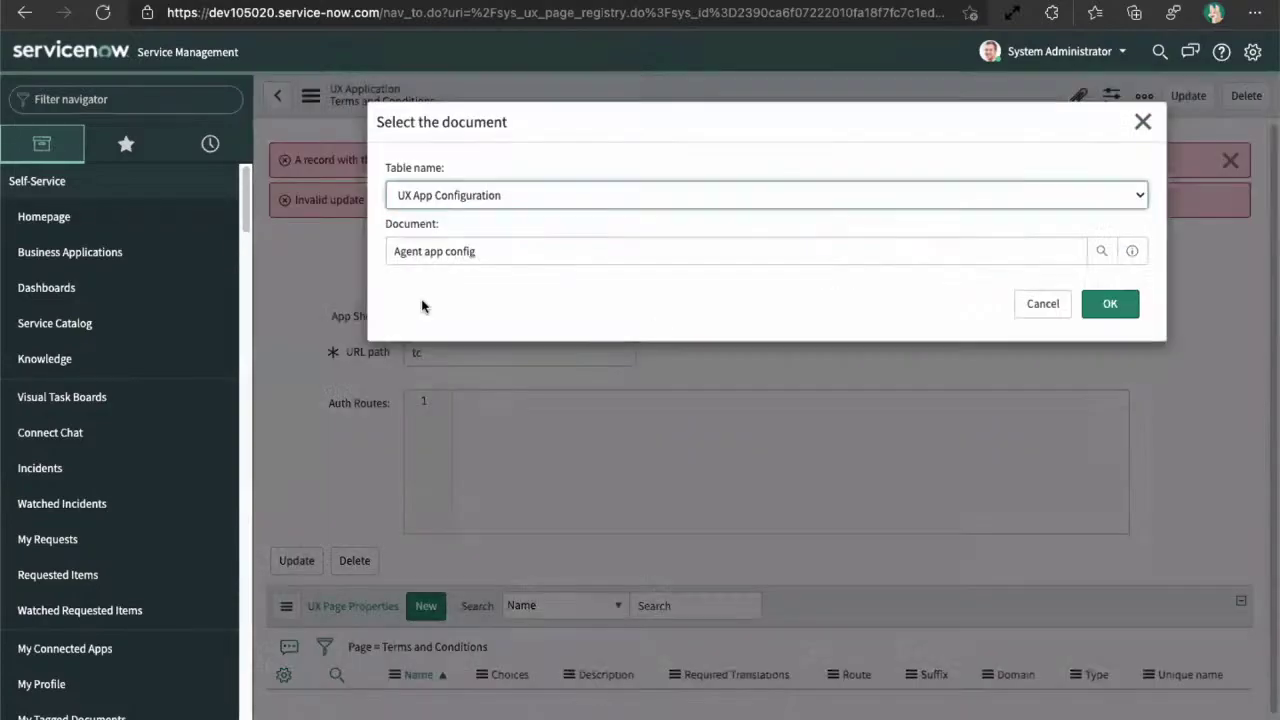
{"action": "left_click", "coordinate": [466, 253]}
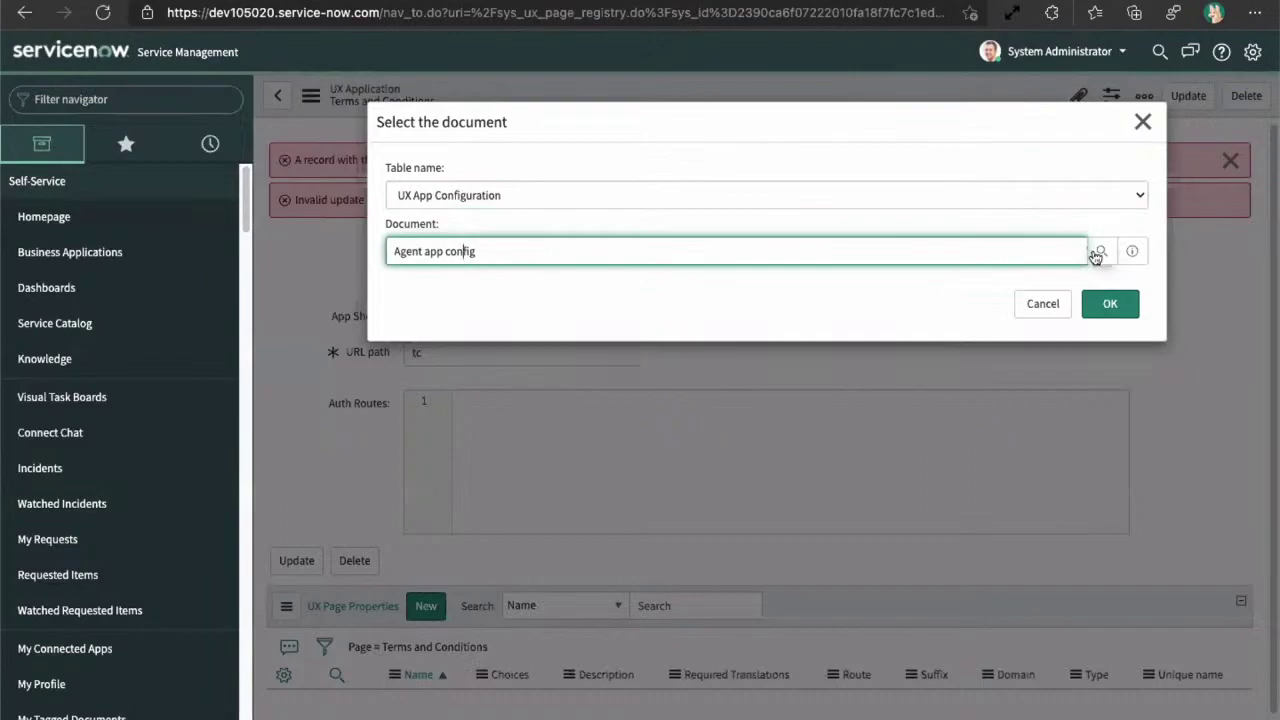
{"action": "left_click", "coordinate": [573, 345]}
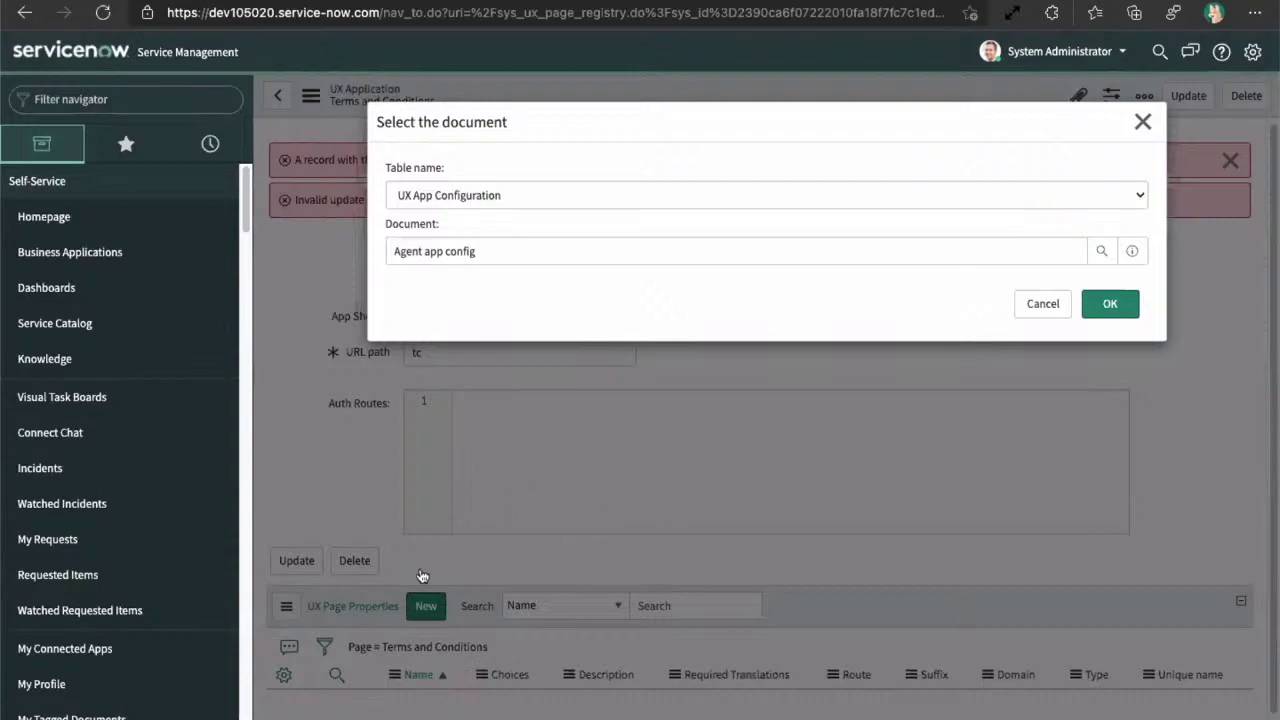
{"action": "left_click", "coordinate": [1110, 304]}
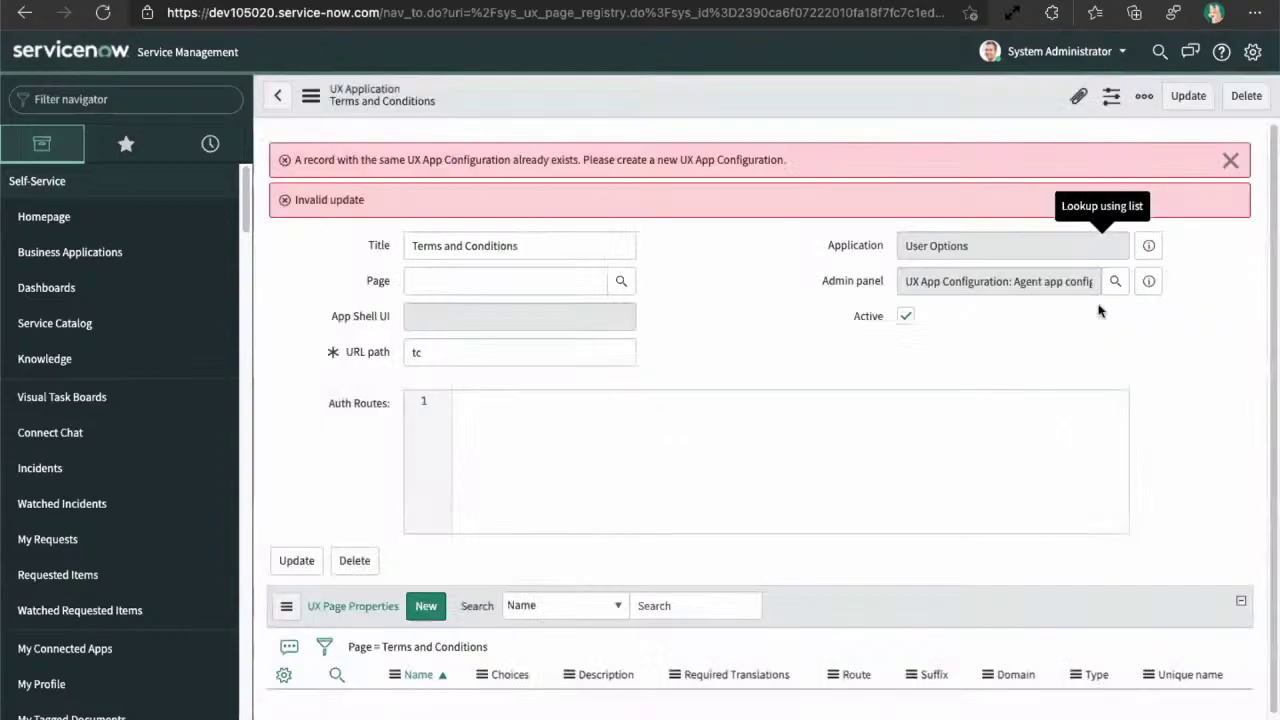
{"action": "right_click", "coordinate": [680, 92]}
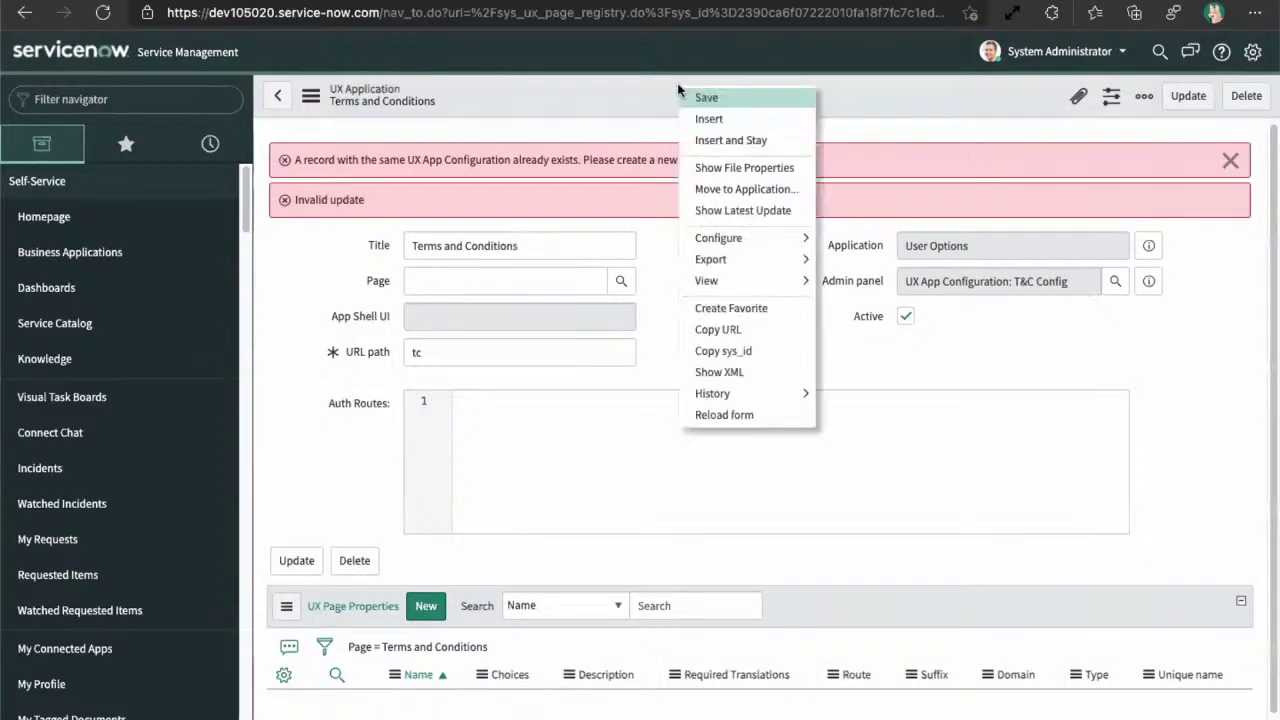
{"action": "left_click", "coordinate": [692, 98]}
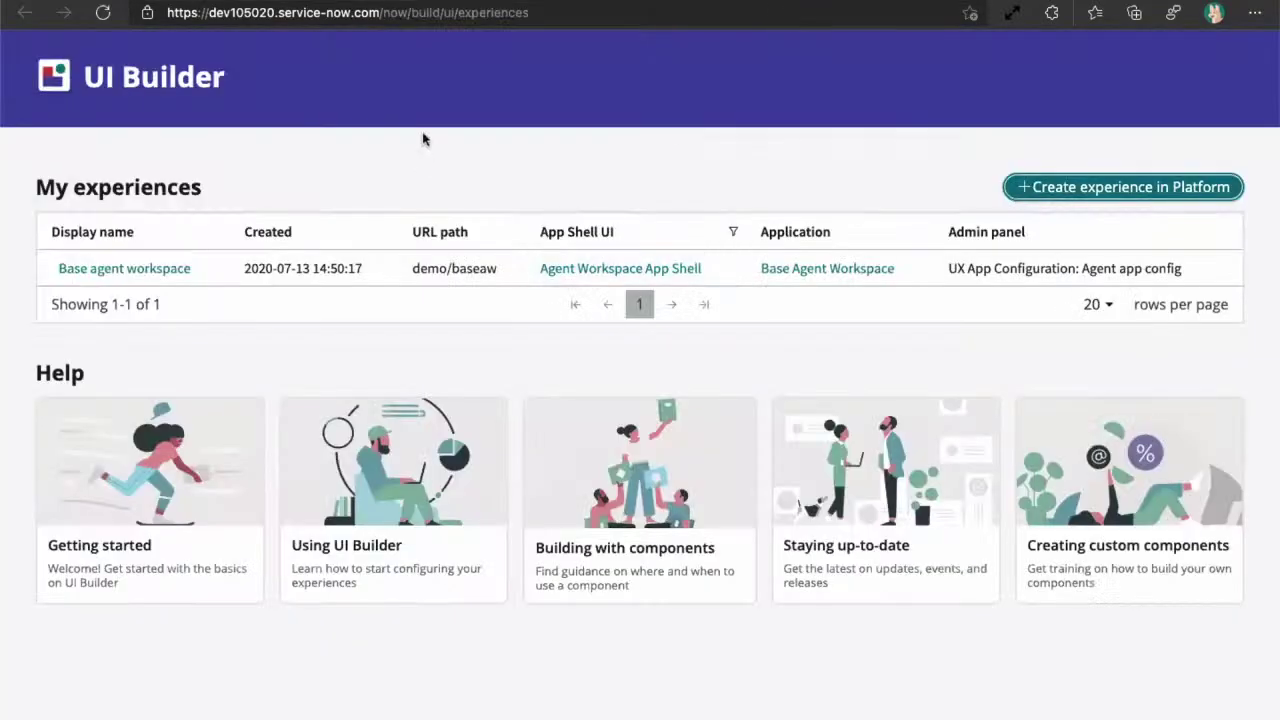
Reload the UI Builder experiences page and open the platform's UX Applications list for creating an experience.
{"action": "left_click", "coordinate": [503, 13]}
{"action": "key", "text": "Return"}
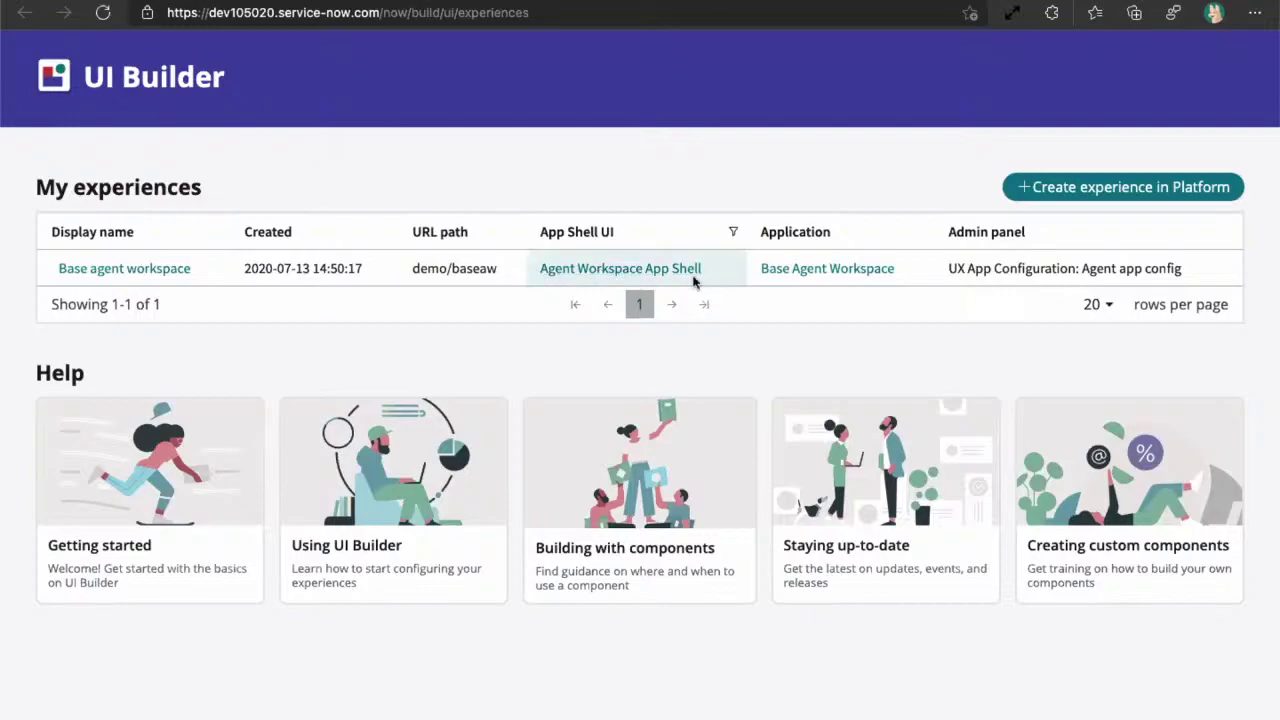
{"action": "left_click", "coordinate": [1132, 190]}
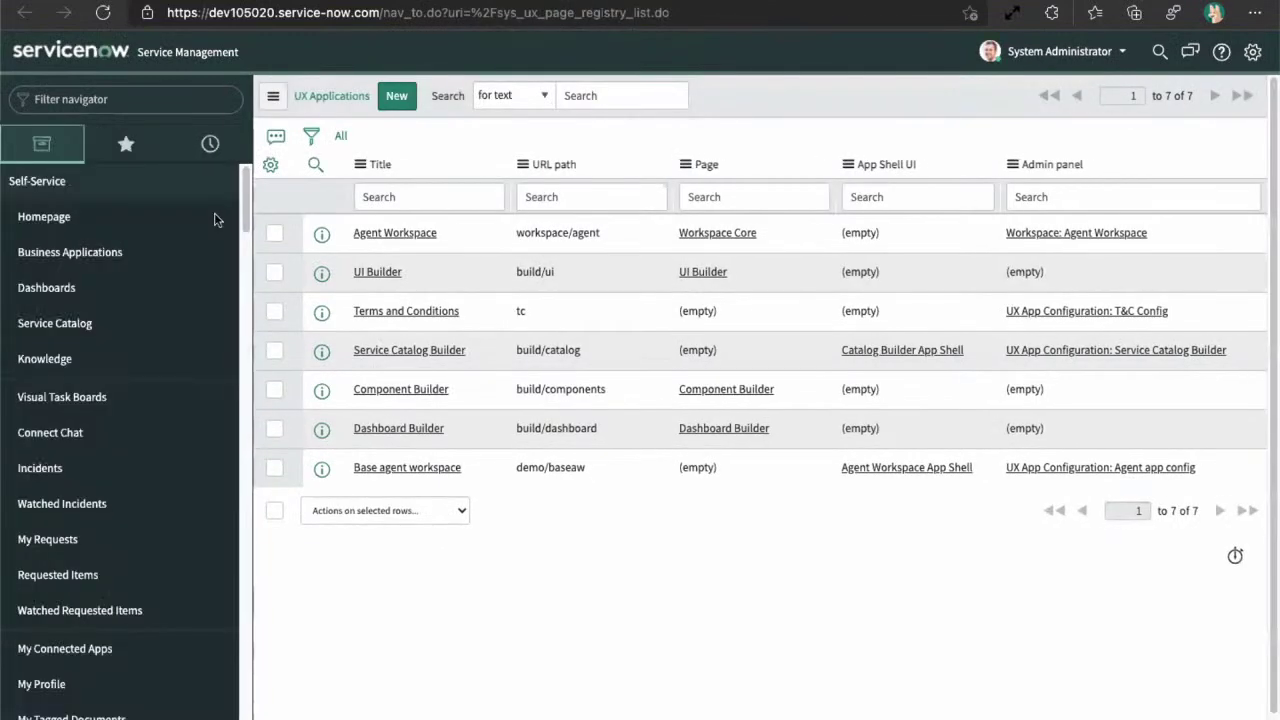
Delete the Terms and Conditions record from the UX Applications list.
{"action": "left_click", "coordinate": [275, 313]}
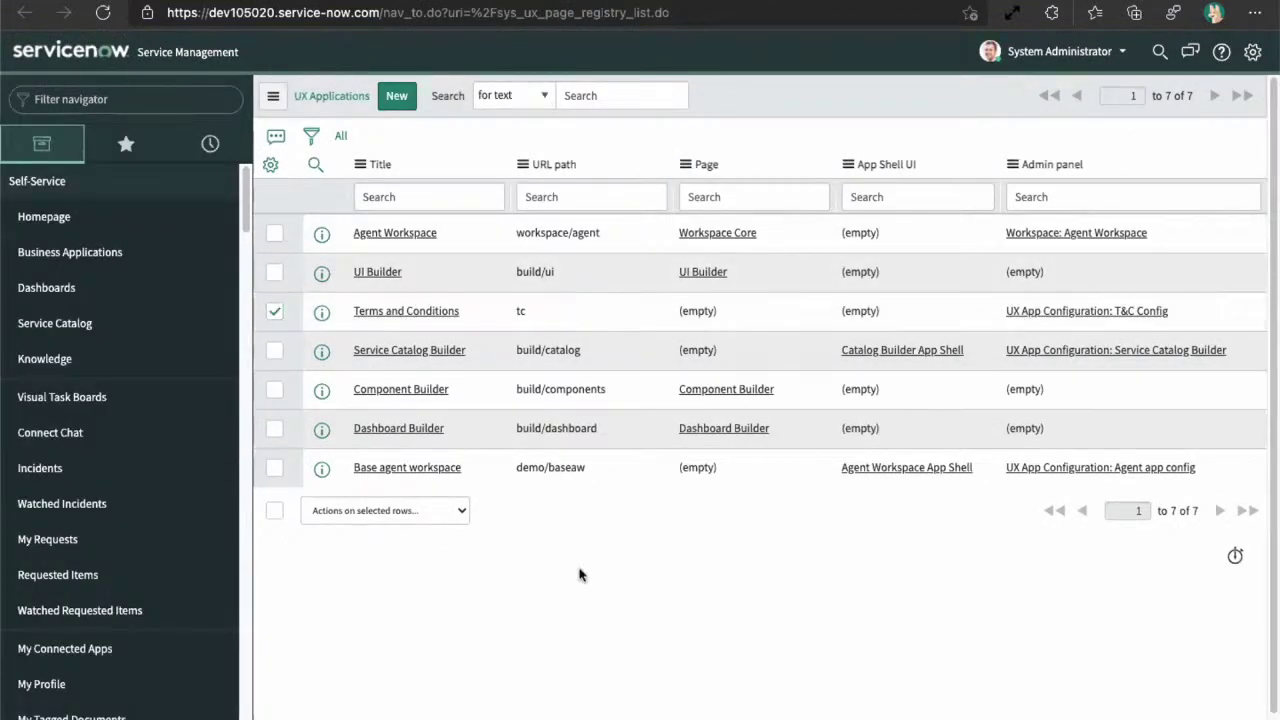
{"action": "left_click", "coordinate": [460, 510]}
{"action": "left_click", "coordinate": [332, 548]}
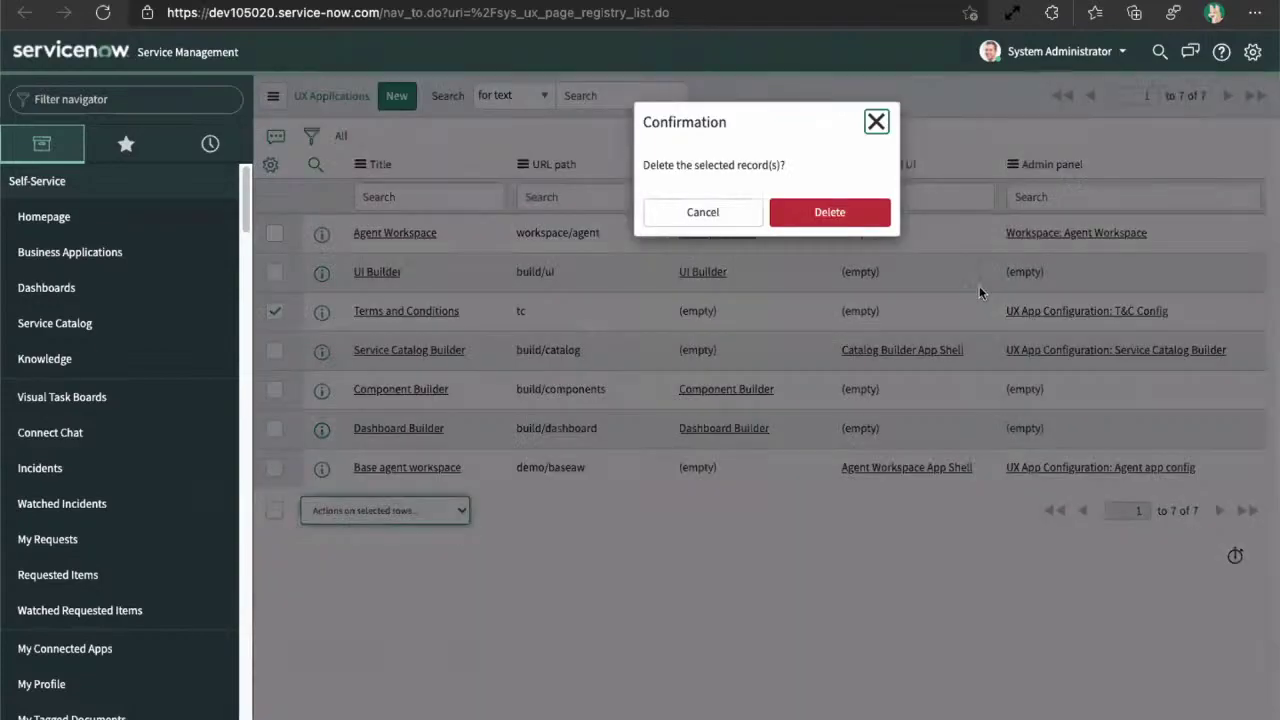
{"action": "left_click", "coordinate": [842, 218]}
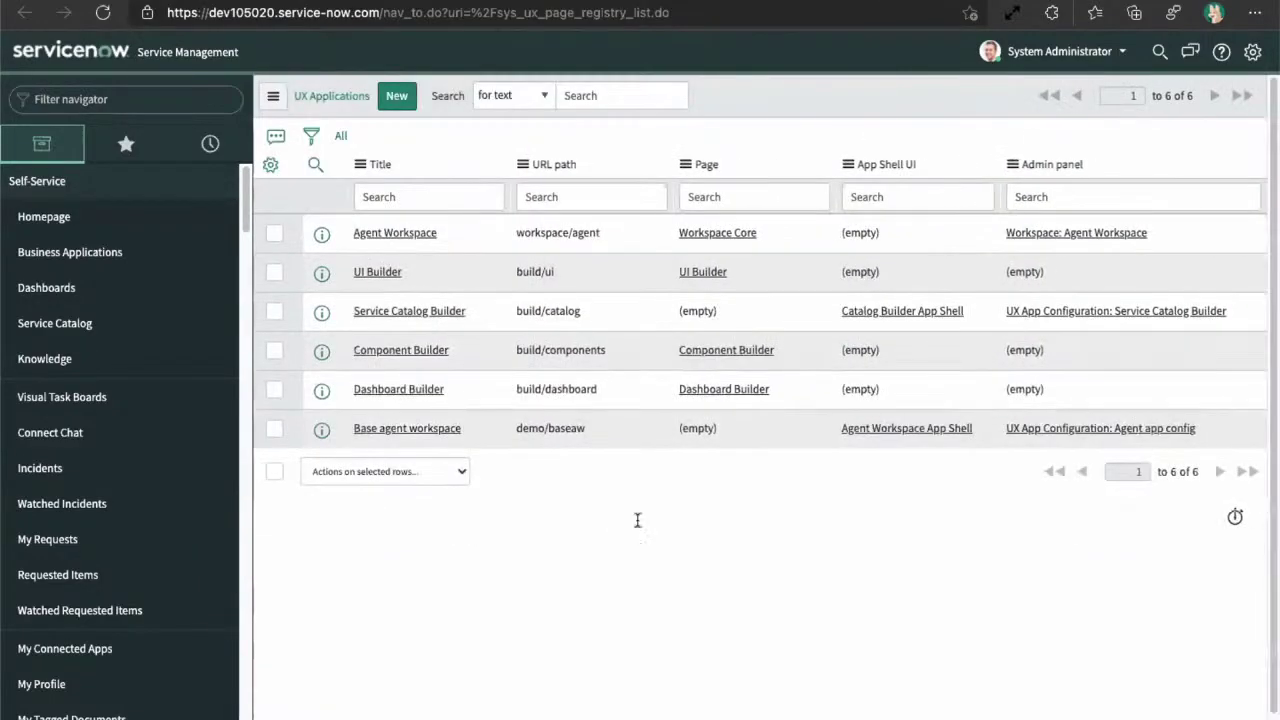
Start a new UX application record titled T&C with URL path tc.
{"action": "left_click", "coordinate": [386, 99]}
{"action": "left_click", "coordinate": [557, 163]}
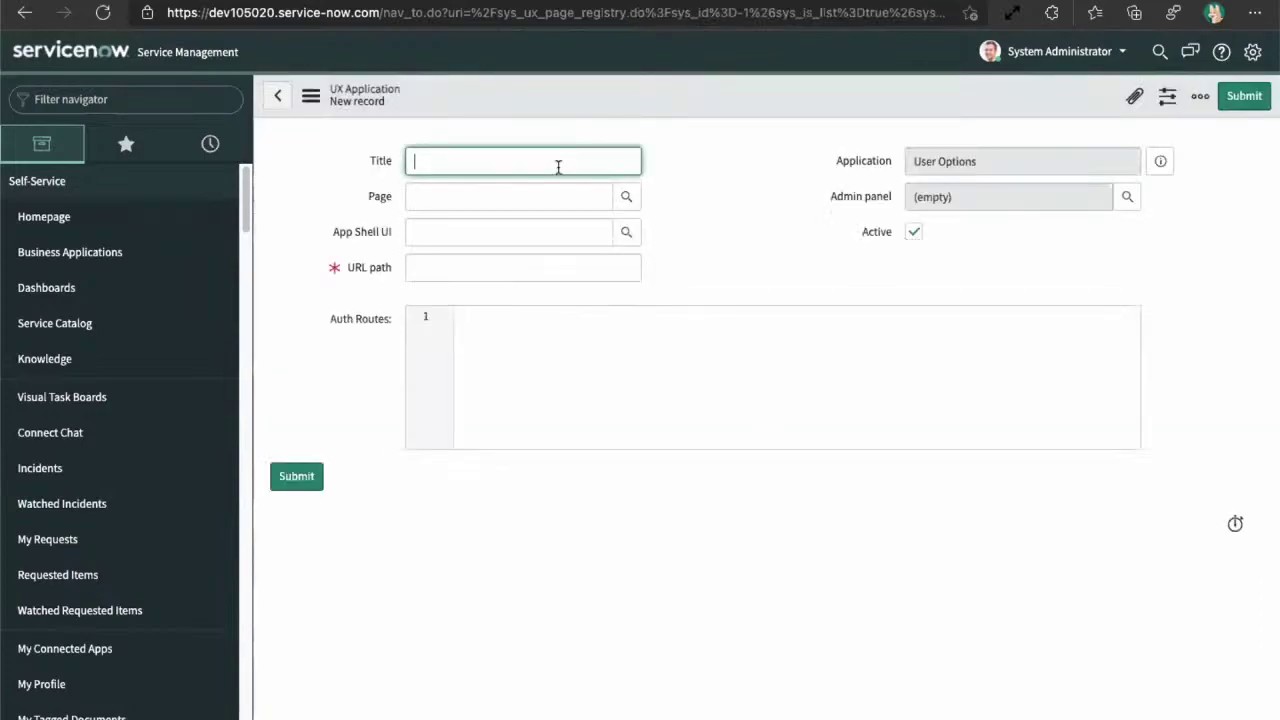
{"action": "type", "text": "T"}
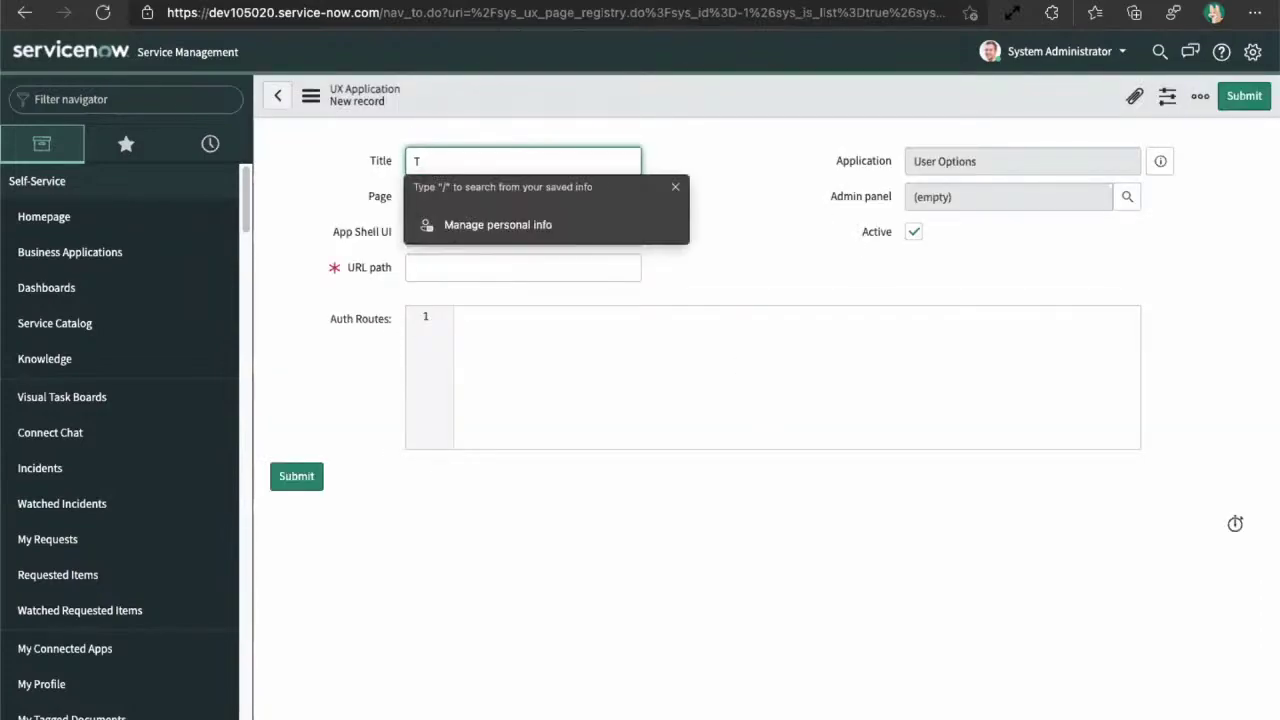
{"action": "type", "text": "&C"}
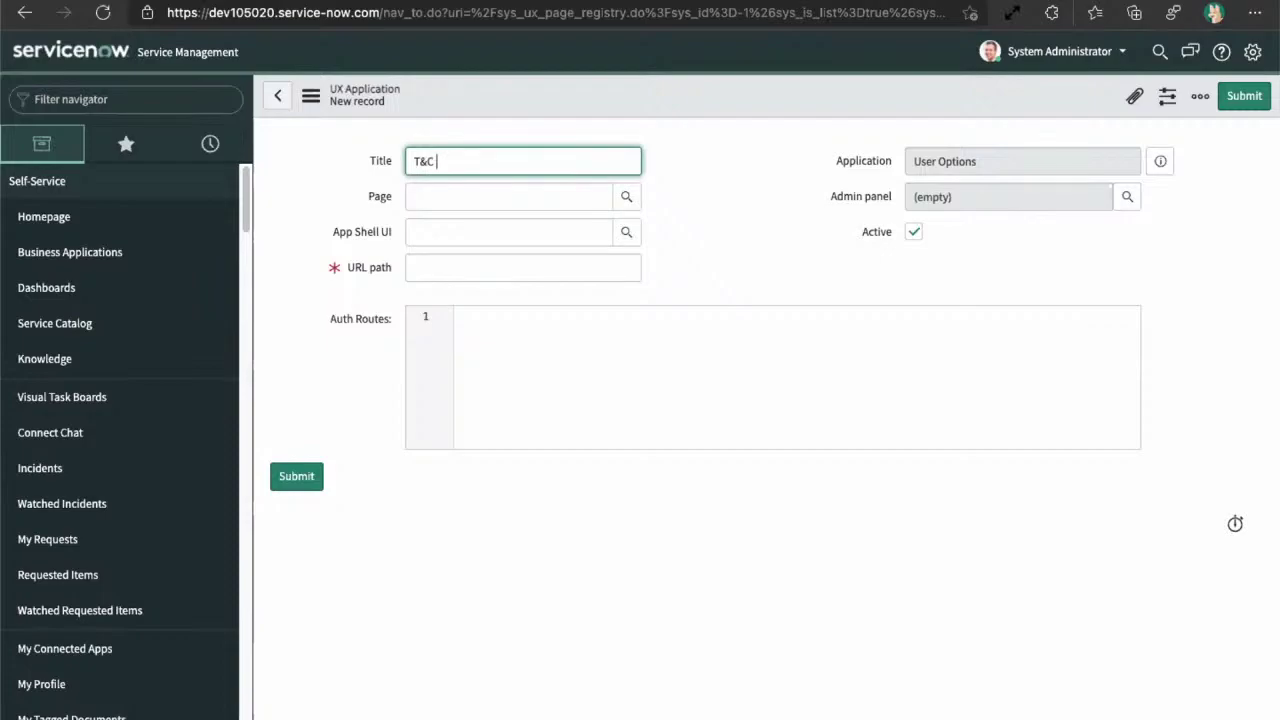
{"action": "left_click", "coordinate": [416, 270]}
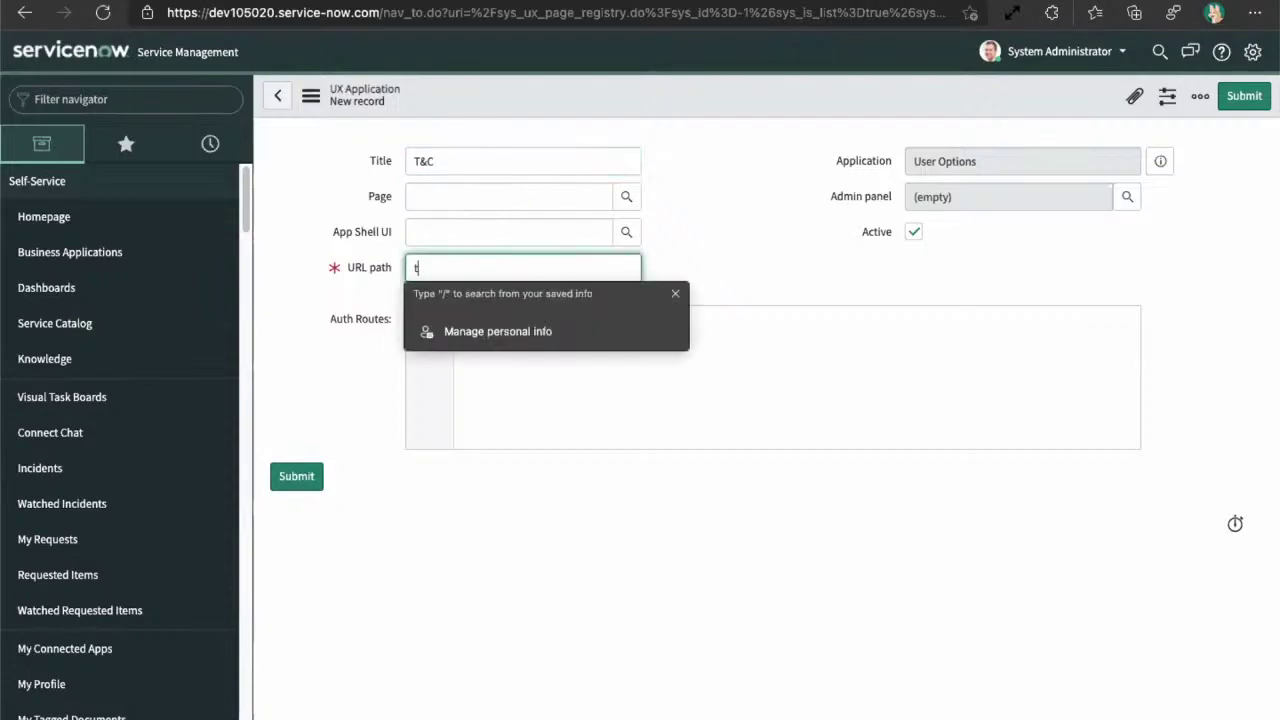
{"action": "left_click", "coordinate": [326, 292]}
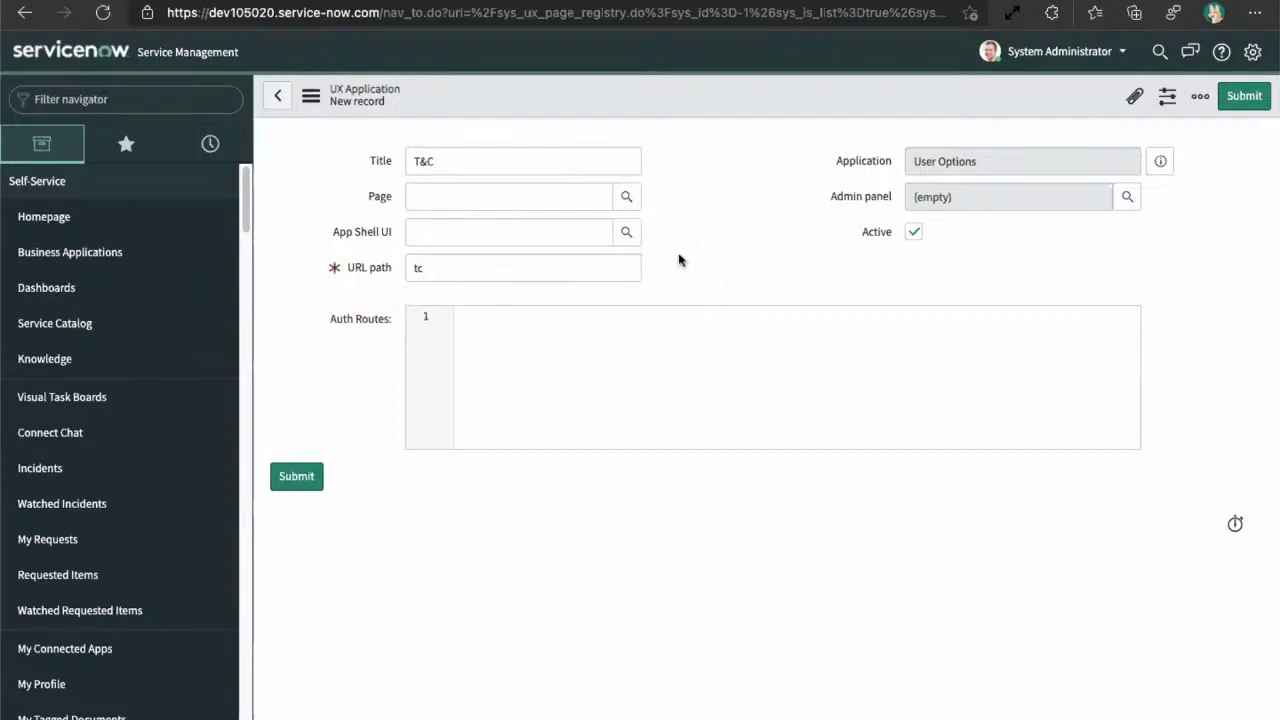
Set the Admin panel to the T&C Config UX App Configuration and the App Shell UI to Portal App Shell, and submit the record.
{"action": "left_click", "coordinate": [1127, 197]}
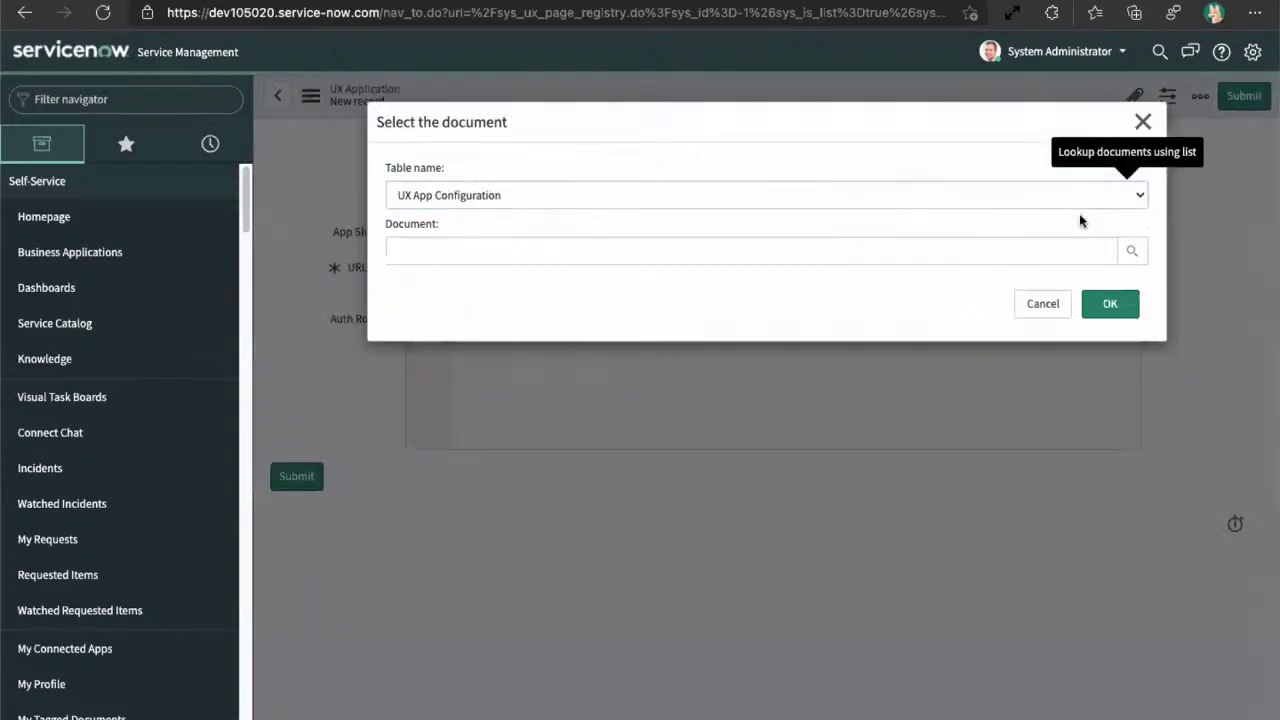
{"action": "left_click", "coordinate": [486, 254]}
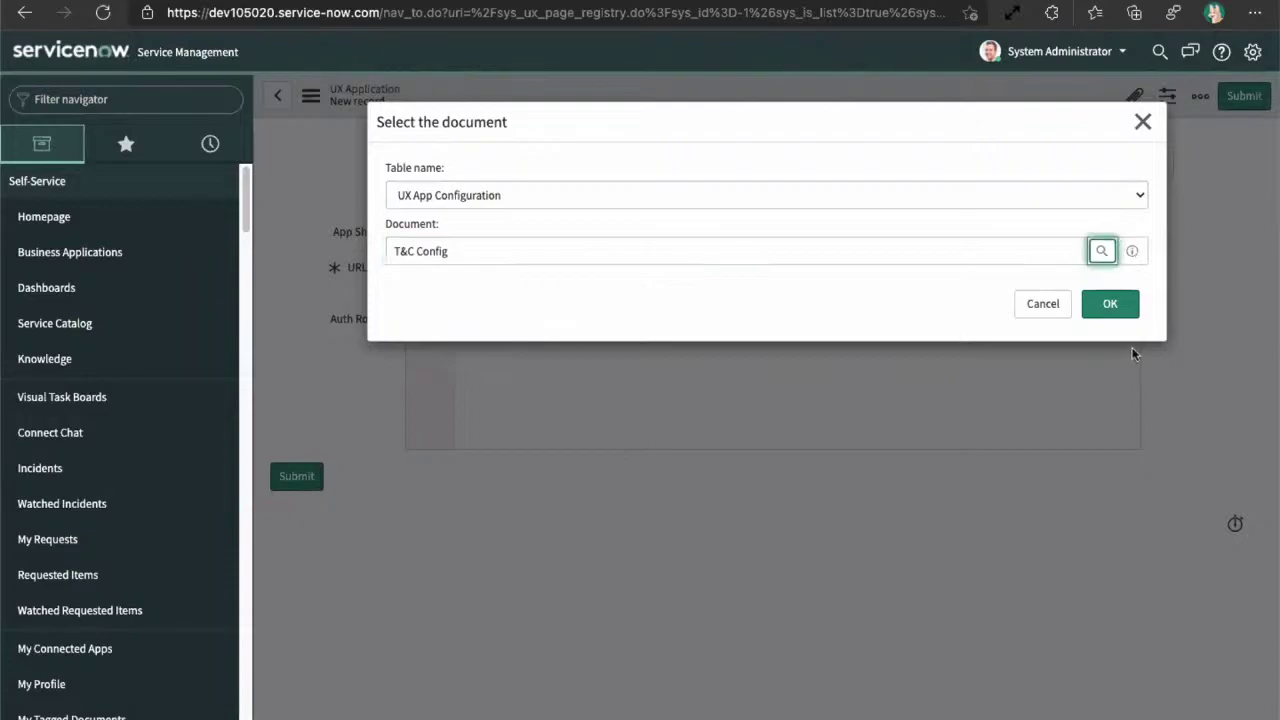
{"action": "left_click", "coordinate": [1110, 304]}
{"action": "left_click", "coordinate": [626, 231]}
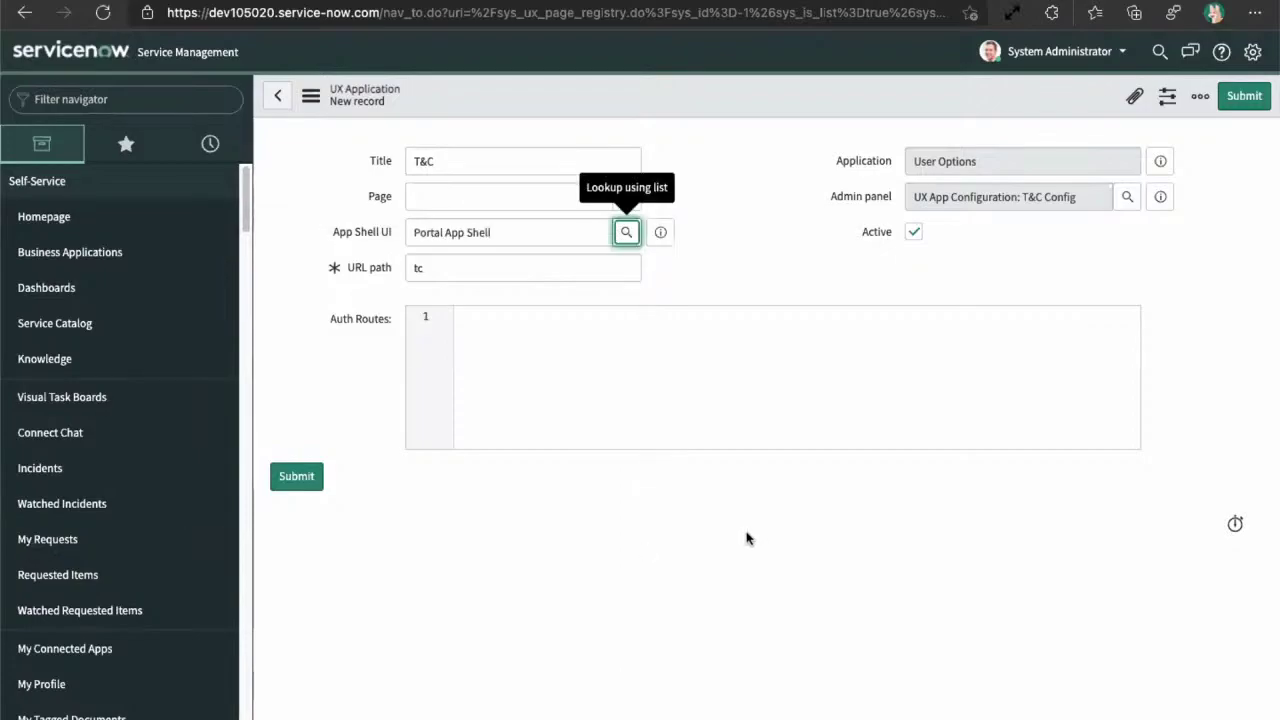
{"action": "left_click", "coordinate": [283, 478]}
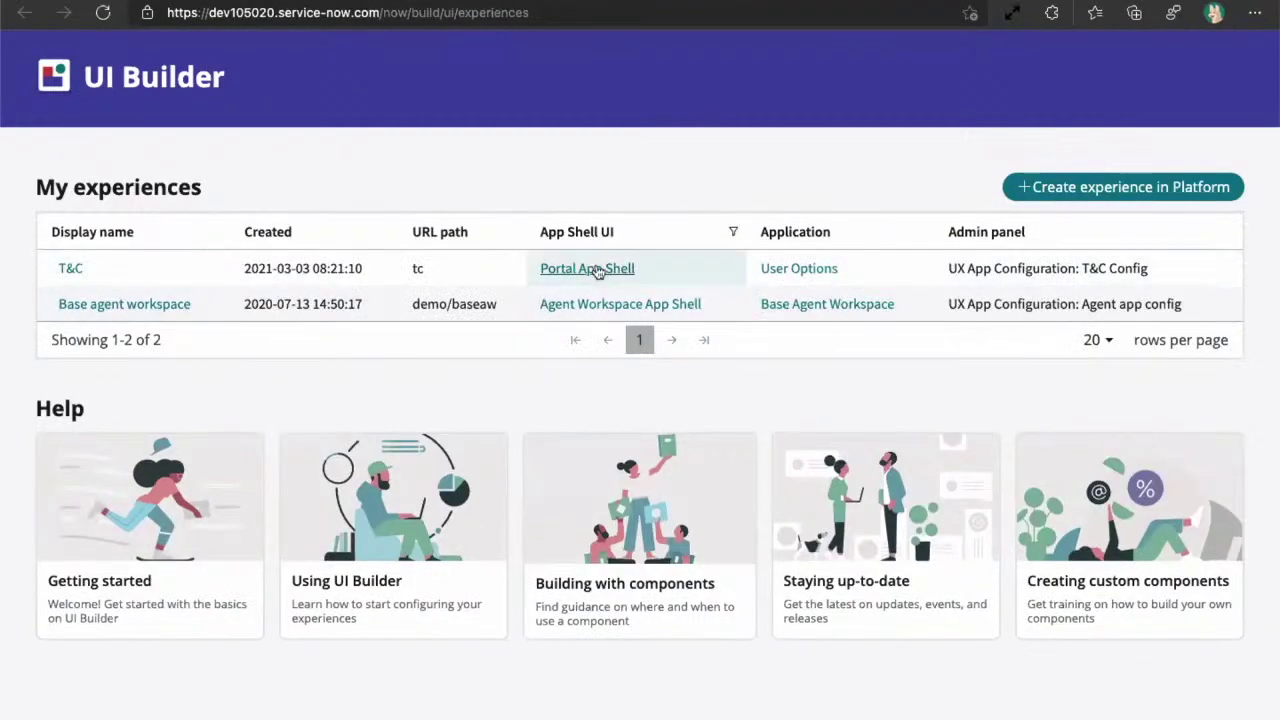
Open the T&C experience in UI Builder and start a page named Terms and Conditions with path terms-and-conditions.
{"action": "left_click", "coordinate": [70, 270]}
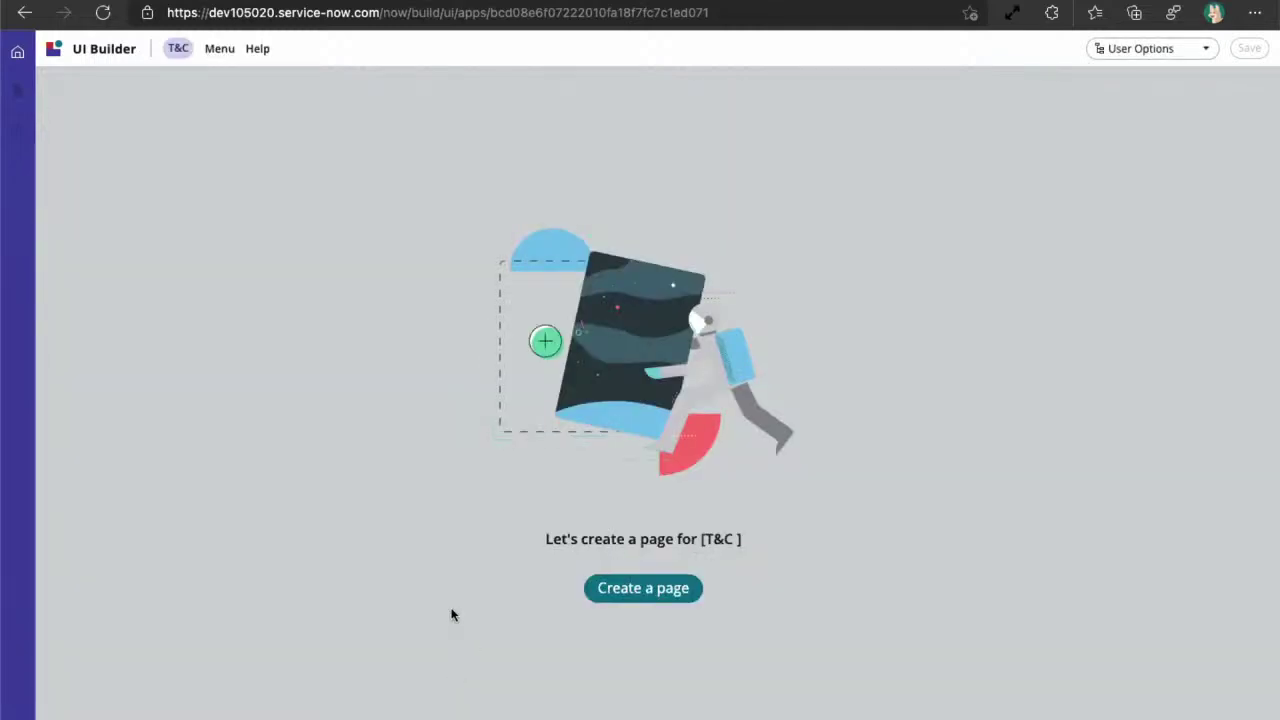
{"action": "left_click", "coordinate": [633, 589]}
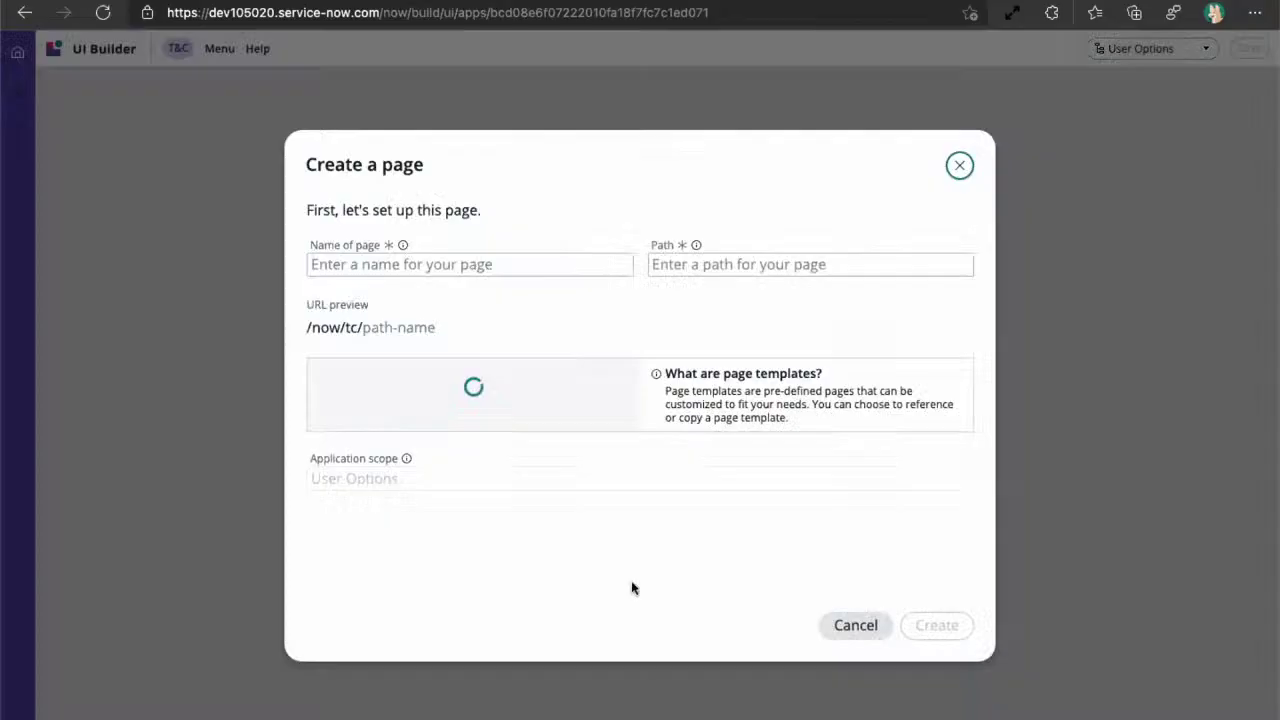
{"action": "left_click", "coordinate": [422, 264]}
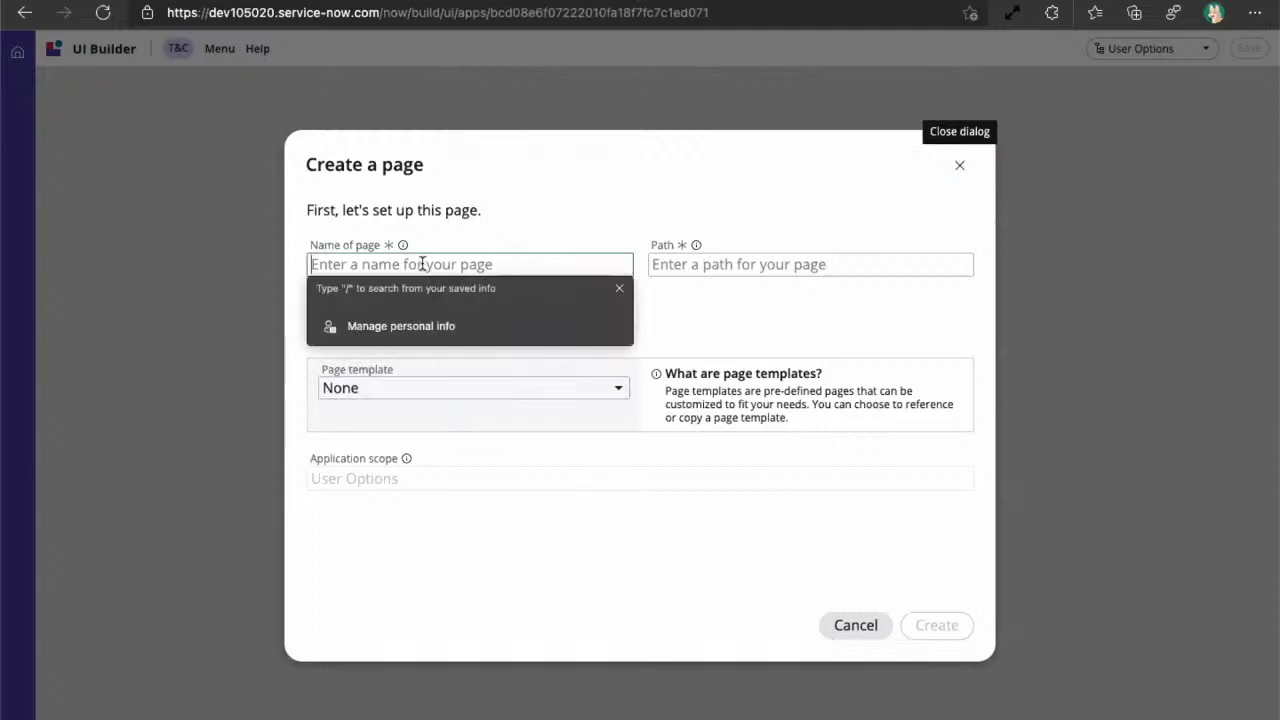
{"action": "type", "text": "Te"}
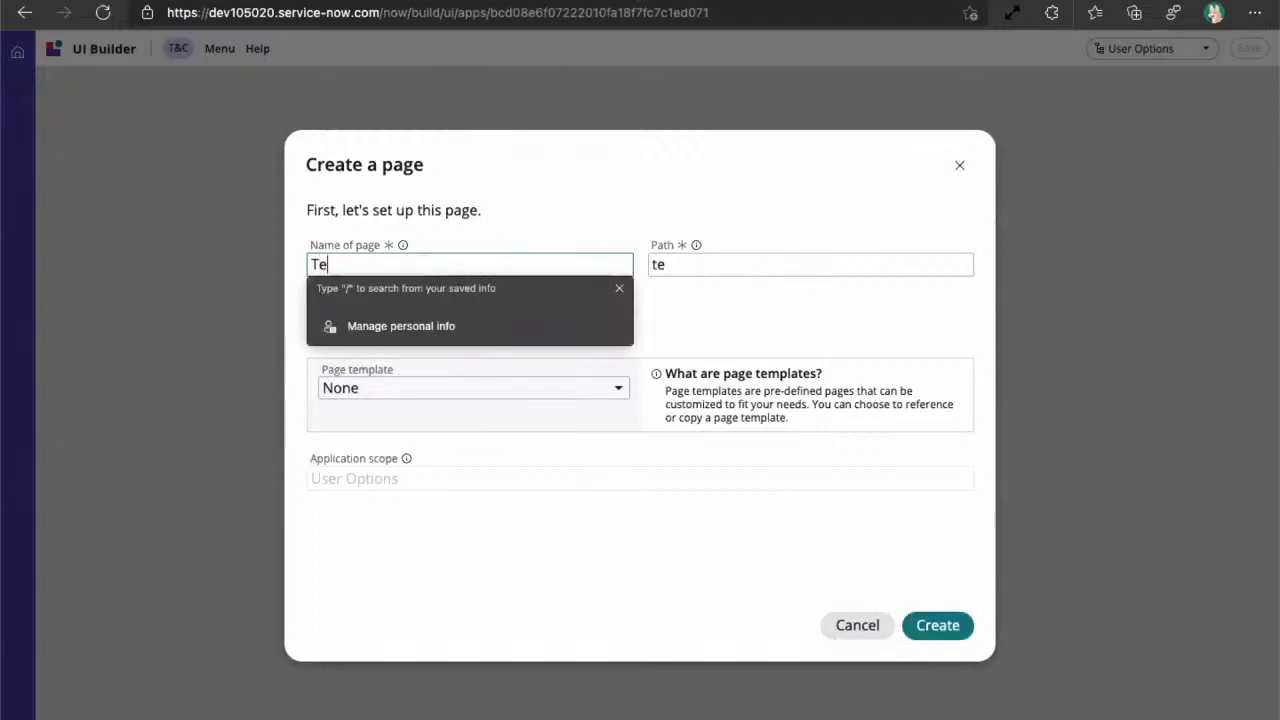
{"action": "type", "text": "rms and COnditio"}
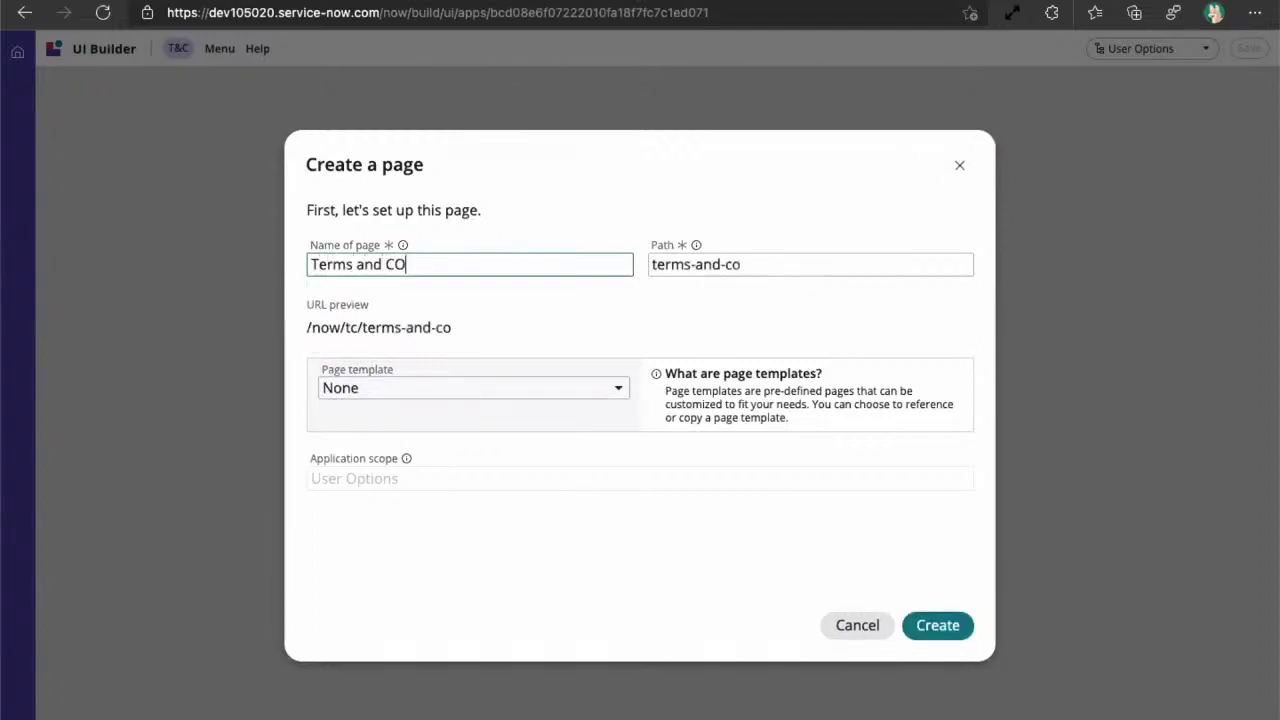
{"action": "key", "text": "BackSpace"}
{"action": "key", "text": "BackSpace"}
{"action": "key", "text": "BackSpace"}
{"action": "key", "text": "BackSpace"}
{"action": "key", "text": "BackSpace"}
{"action": "key", "text": "BackSpace"}
{"action": "key", "text": "BackSpace"}
{"action": "type", "text": "onditions"}
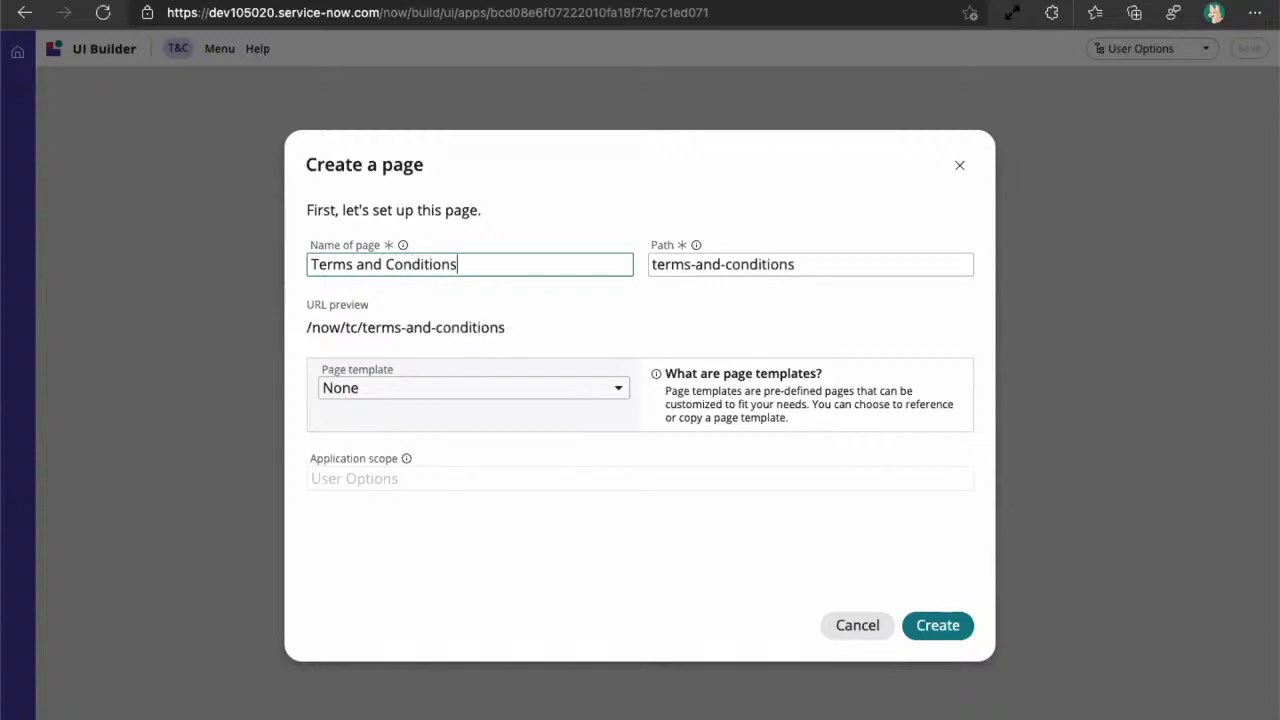
Look through the available page templates for the new page, keeping the template set to None.
{"action": "left_click", "coordinate": [617, 389]}
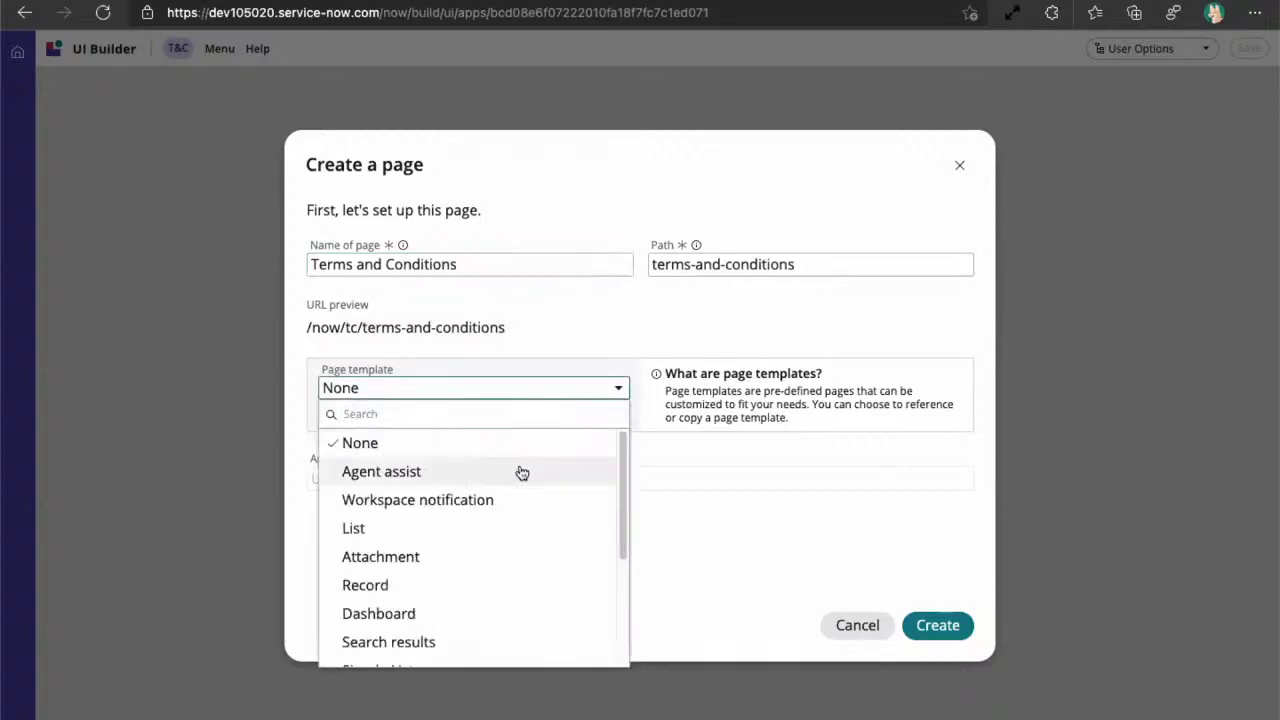
{"action": "scroll", "coordinate": [502, 552], "scroll_direction": "down", "scroll_amount": 3}
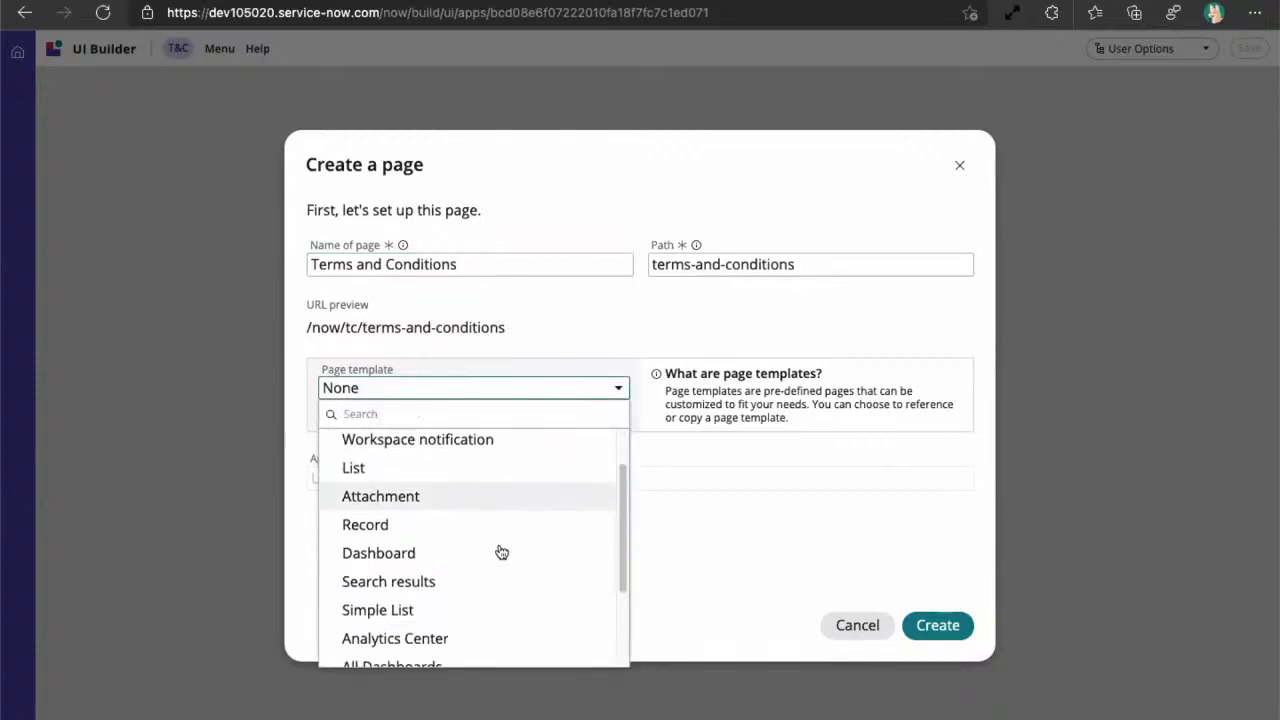
{"action": "scroll", "coordinate": [502, 552], "scroll_direction": "down", "scroll_amount": 3}
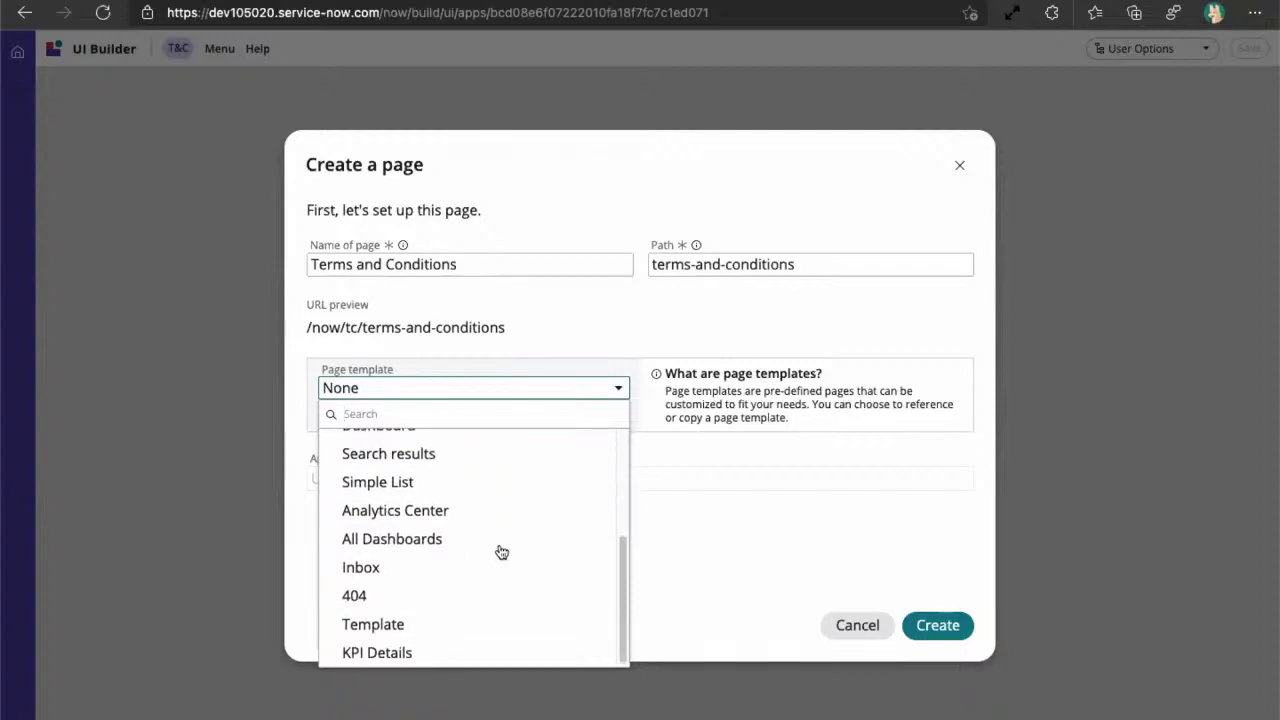
{"action": "scroll", "coordinate": [500, 550], "scroll_direction": "up", "scroll_amount": 6}
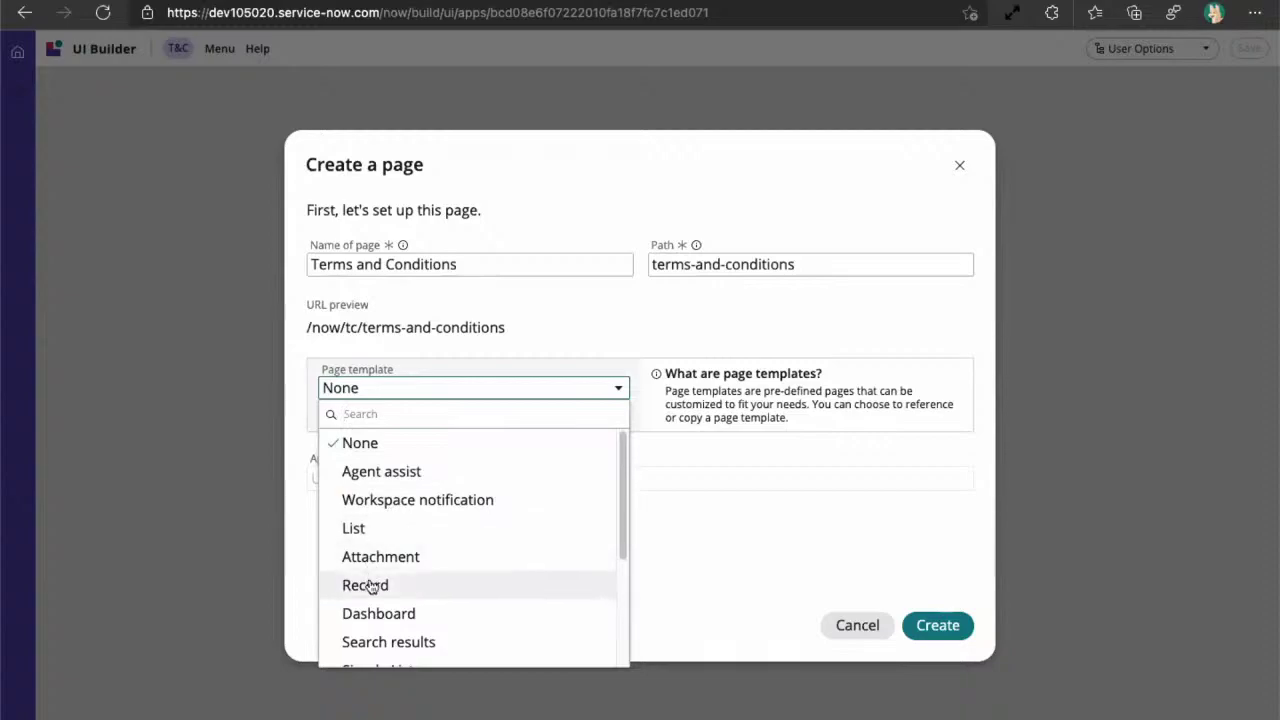
{"action": "scroll", "coordinate": [544, 550], "scroll_direction": "down", "scroll_amount": 3}
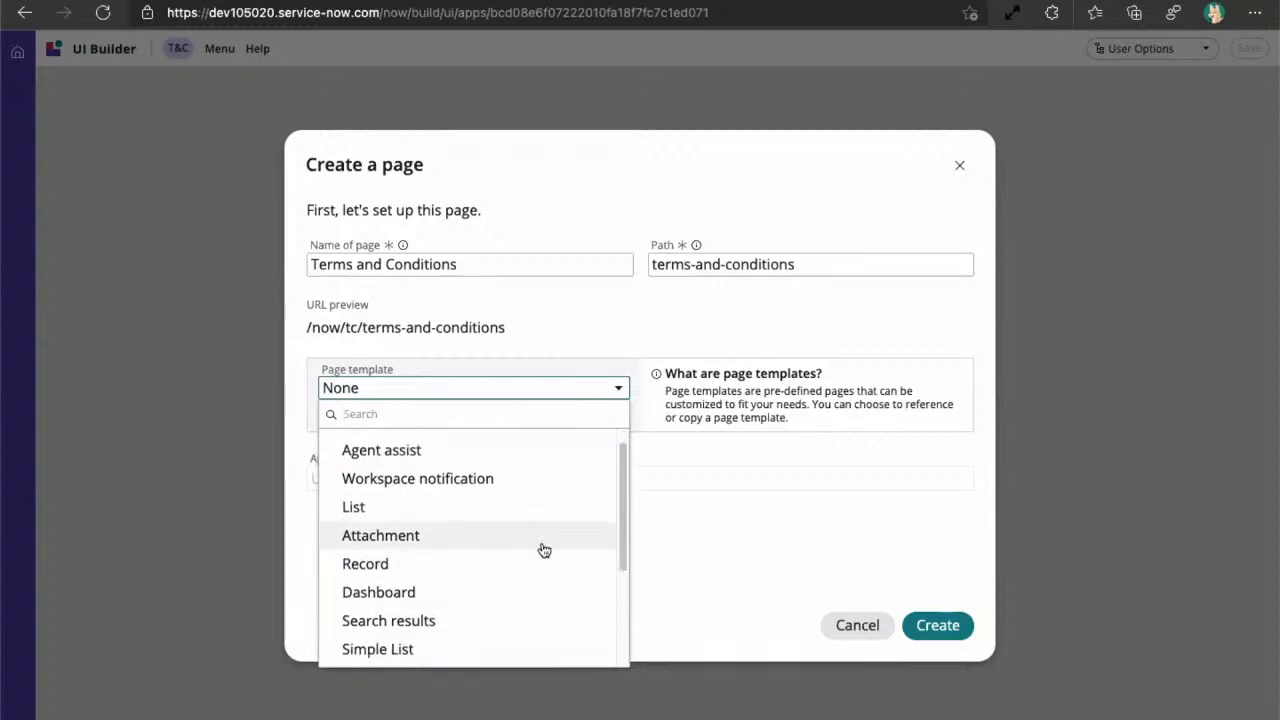
{"action": "left_click", "coordinate": [728, 538]}
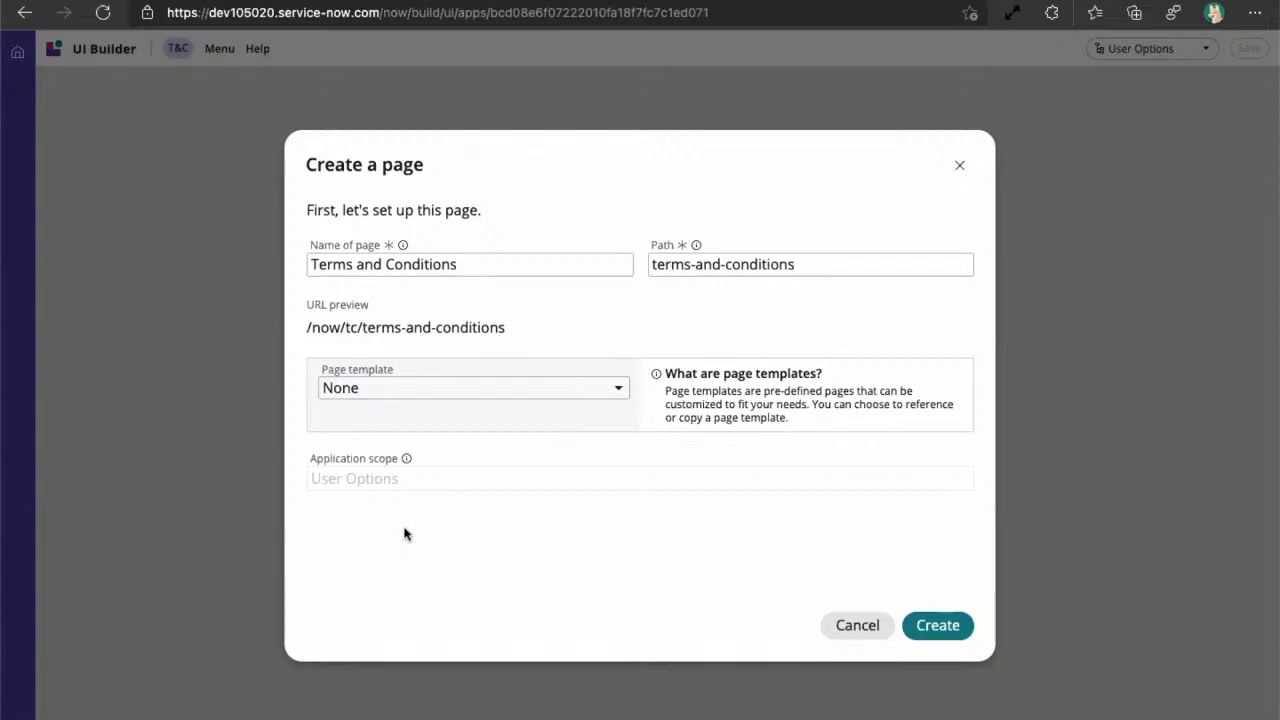
Create the Terms and Conditions page and close its advanced URL settings without adding required parameters.
{"action": "left_click", "coordinate": [935, 624]}
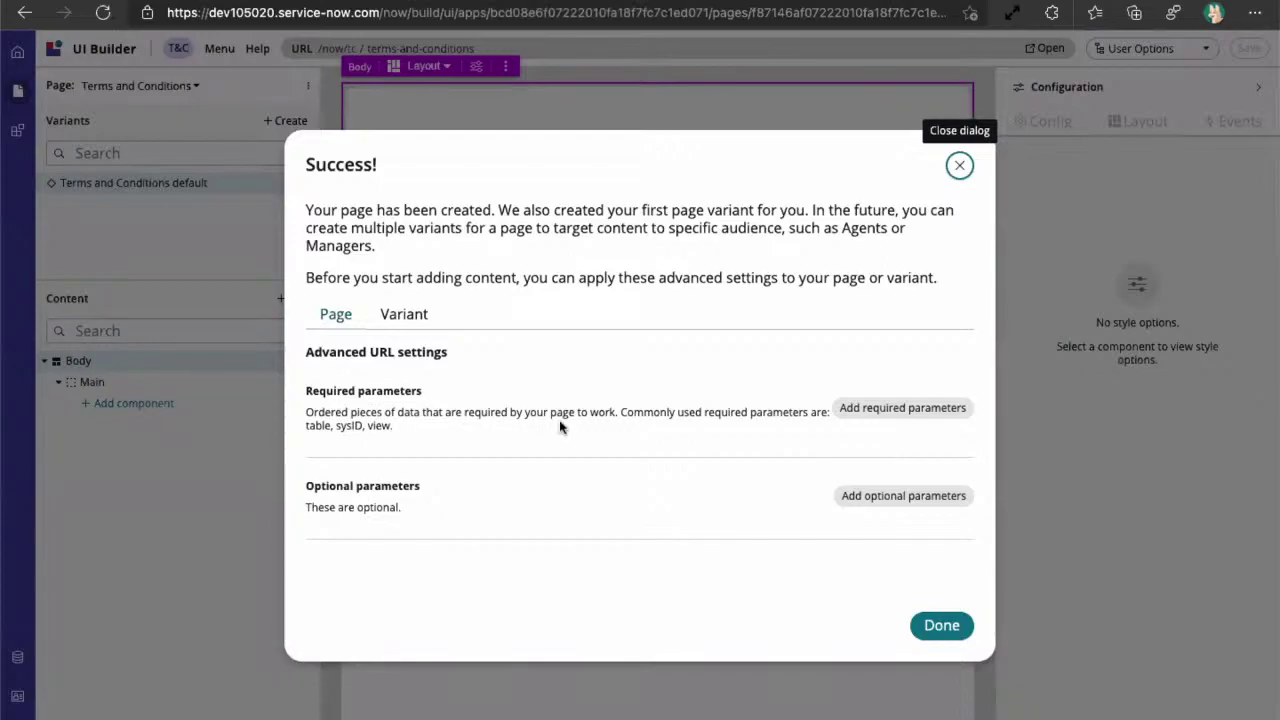
{"action": "left_click", "coordinate": [900, 410]}
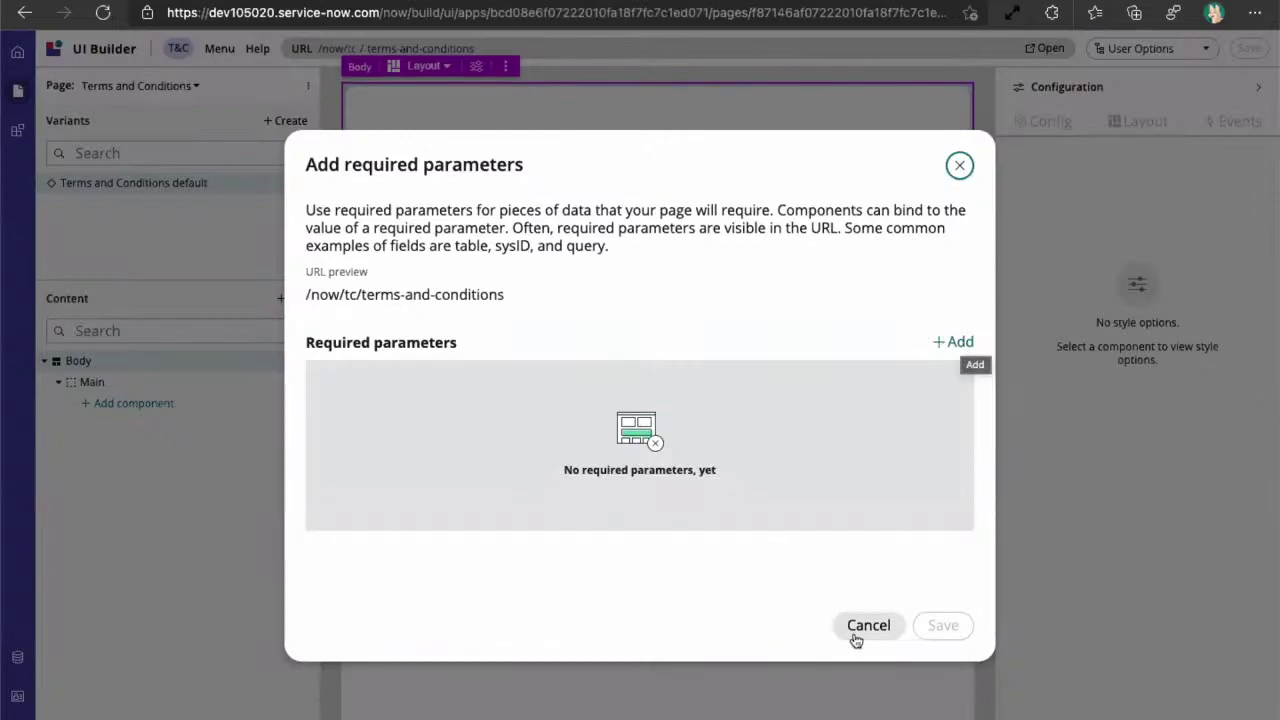
{"action": "left_click", "coordinate": [960, 165]}
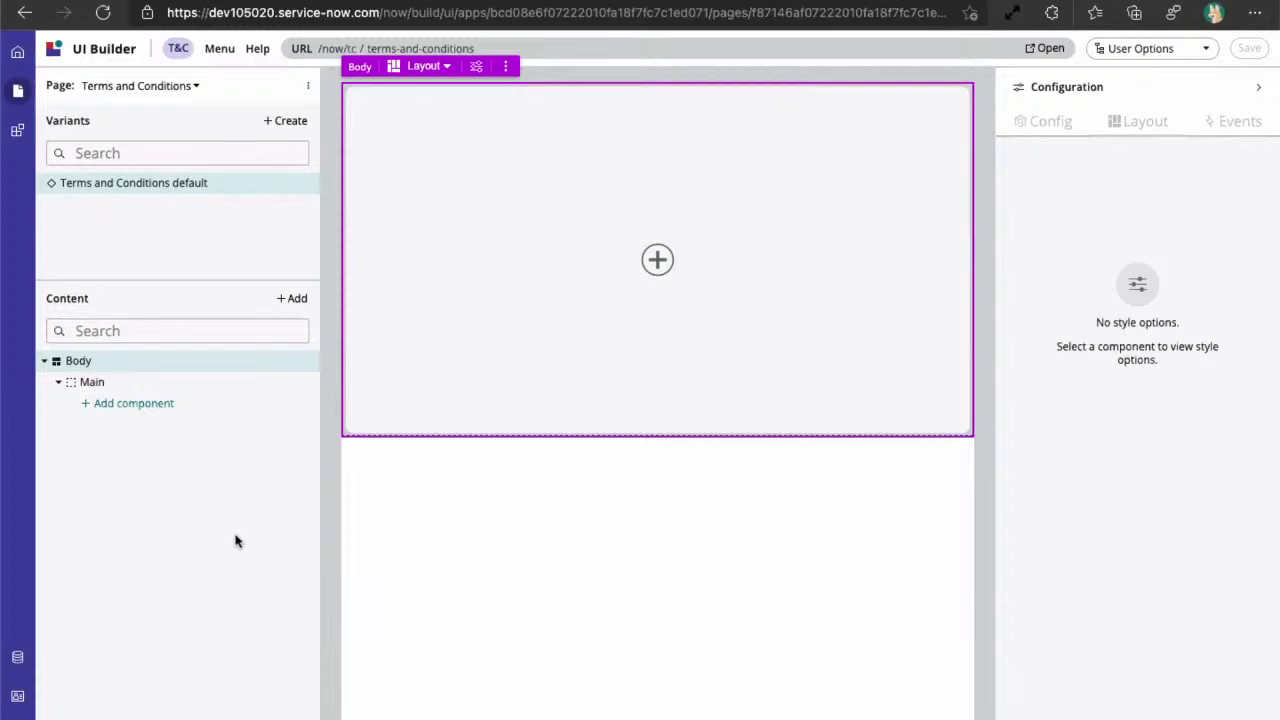
Check the modal types available for the page, and add a Container component to the body's Main area.
{"action": "left_click", "coordinate": [295, 303]}
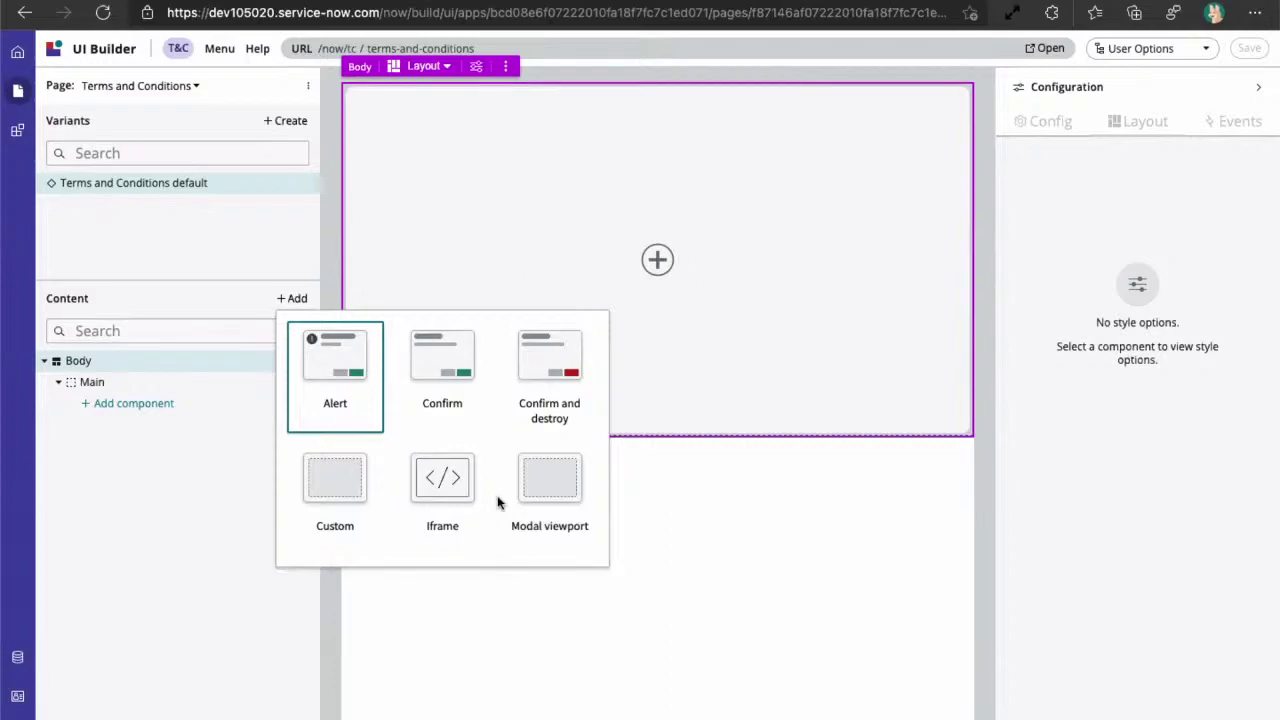
{"action": "left_click", "coordinate": [159, 502]}
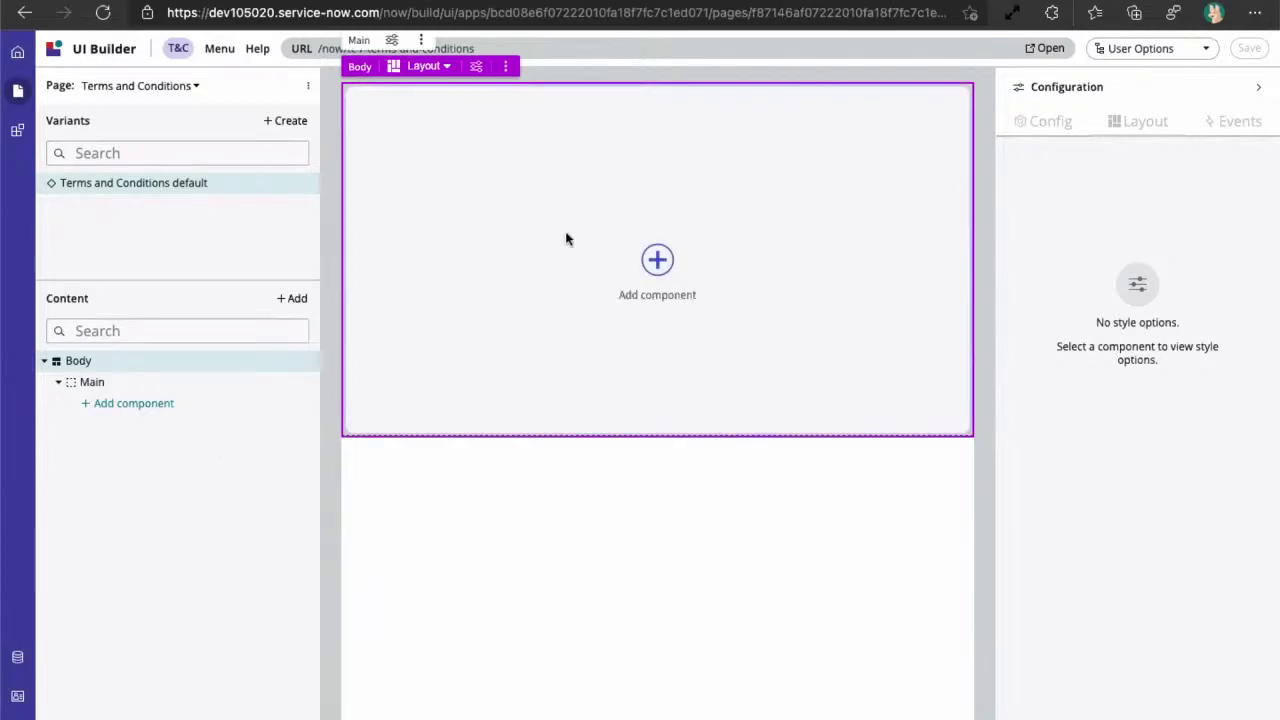
{"action": "left_click", "coordinate": [134, 404]}
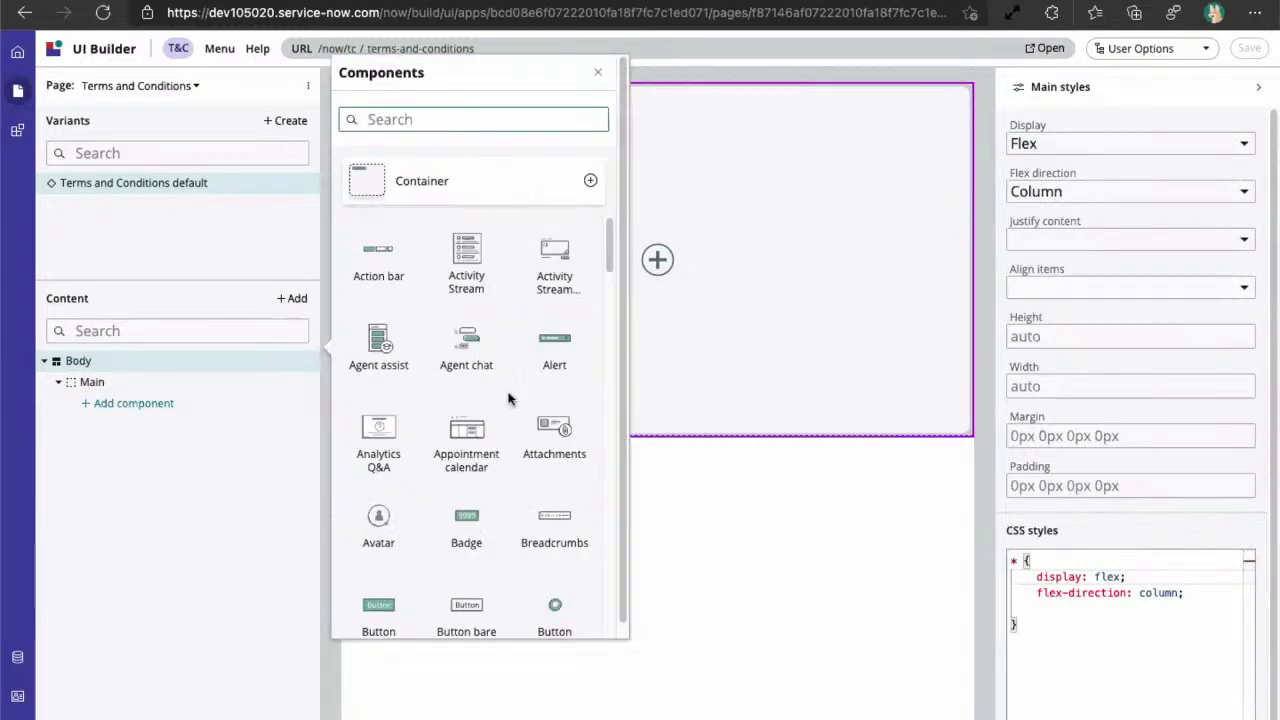
{"action": "scroll", "coordinate": [504, 393], "scroll_direction": "down", "scroll_amount": 1}
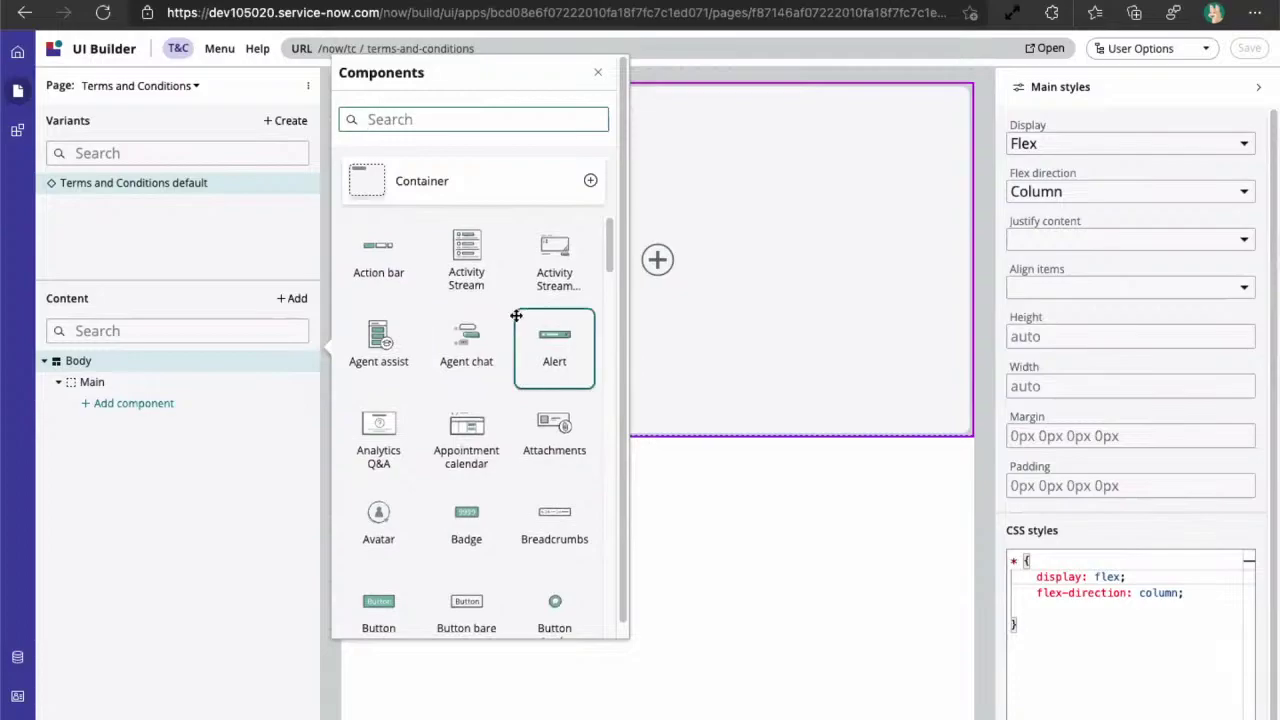
{"action": "scroll", "coordinate": [495, 464], "scroll_direction": "down", "scroll_amount": 3}
{"action": "scroll", "coordinate": [495, 464], "scroll_direction": "down", "scroll_amount": 2}
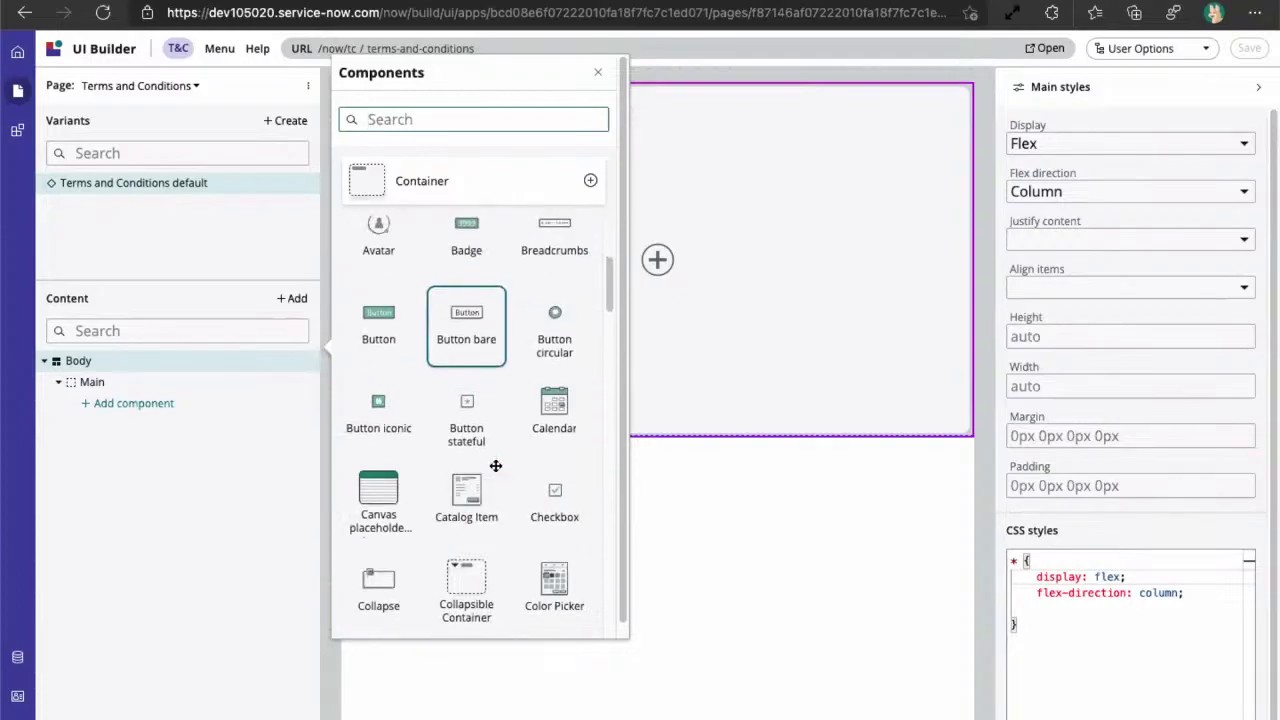
{"action": "scroll", "coordinate": [470, 400], "scroll_direction": "up", "scroll_amount": 5}
{"action": "left_click", "coordinate": [373, 184]}
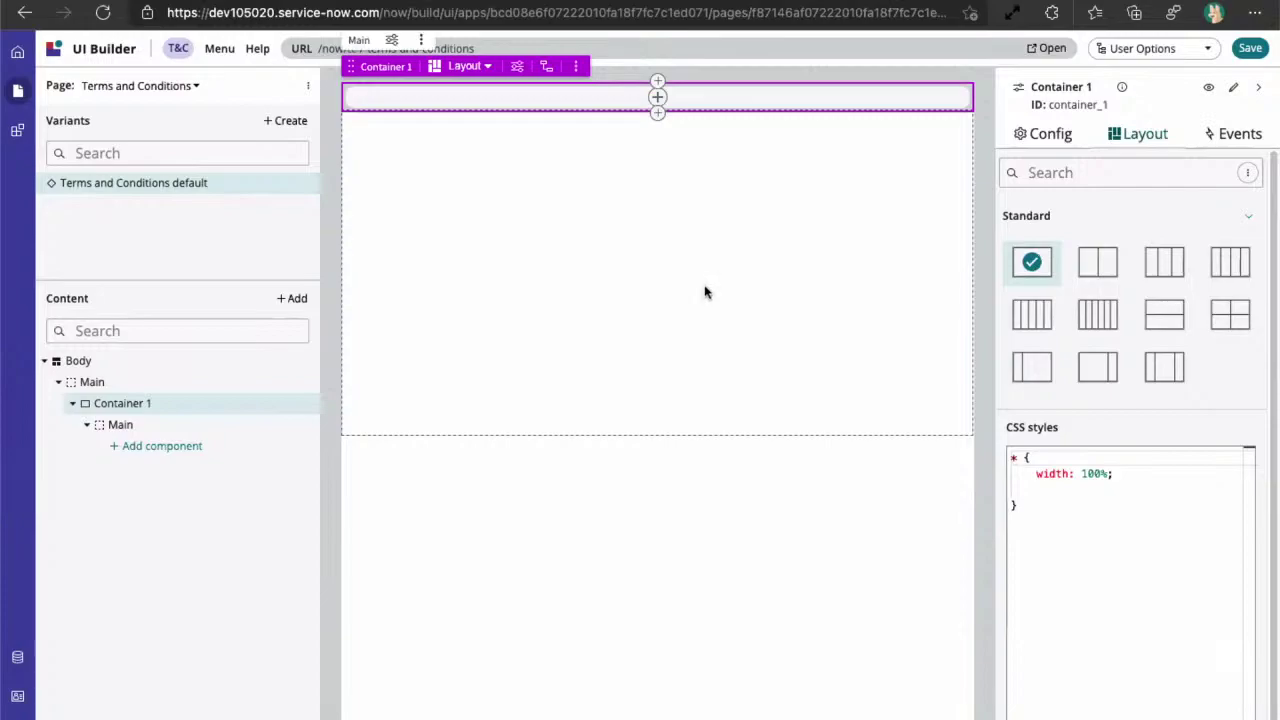
Open the component picker for Container 1's Main area and look through the available components.
{"action": "left_click", "coordinate": [657, 100]}
{"action": "left_click", "coordinate": [657, 98]}
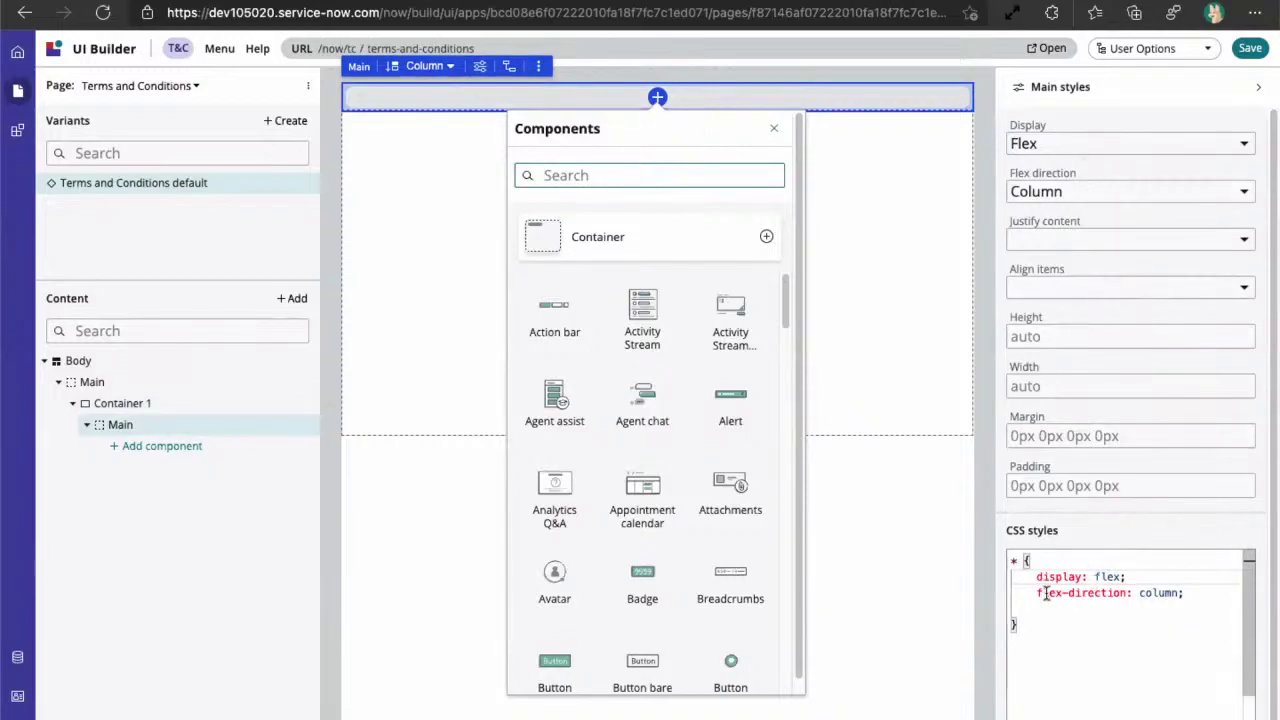
{"action": "mouse_move", "coordinate": [1048, 597]}
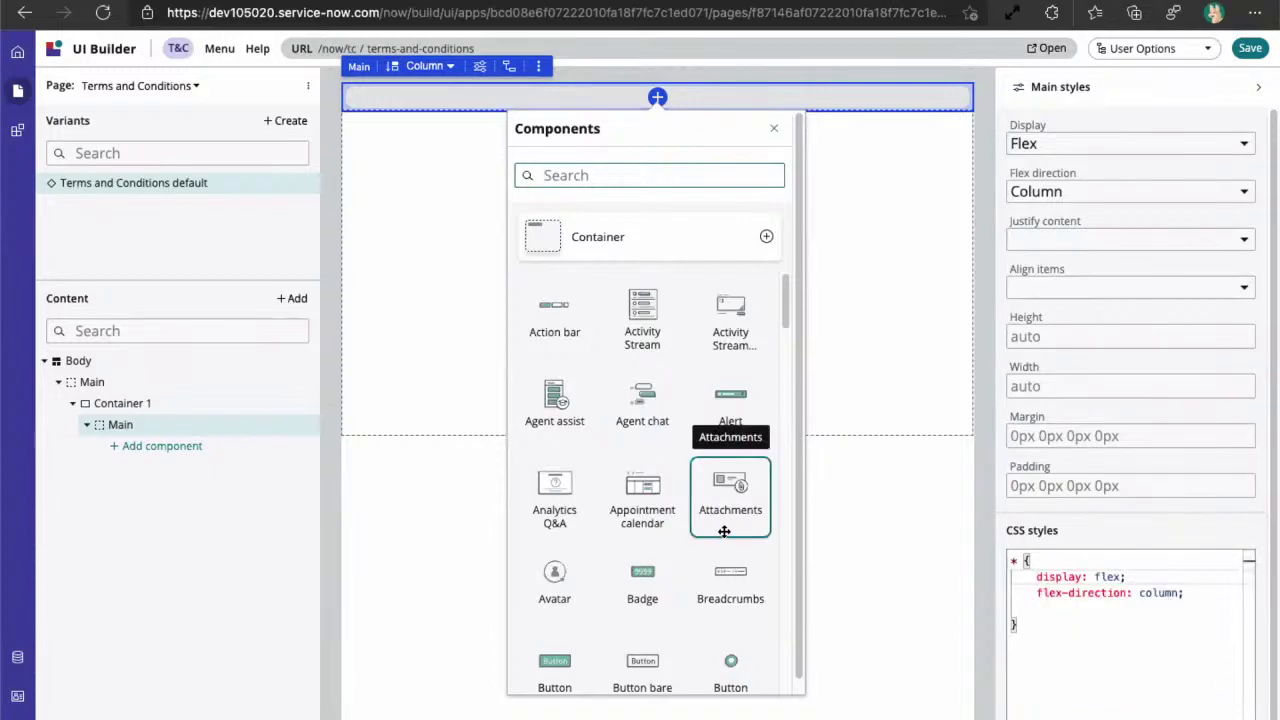
{"action": "scroll", "coordinate": [642, 518], "scroll_direction": "down", "scroll_amount": 3}
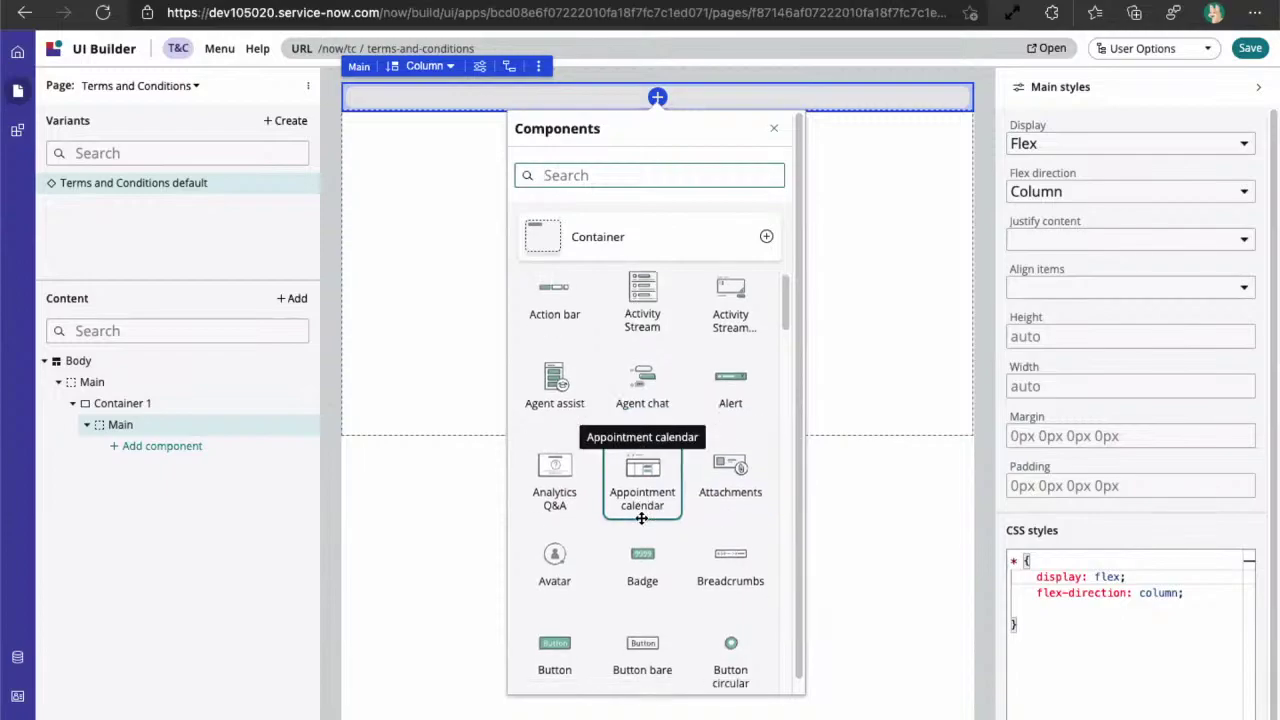
{"action": "scroll", "coordinate": [642, 518], "scroll_direction": "down", "scroll_amount": 3}
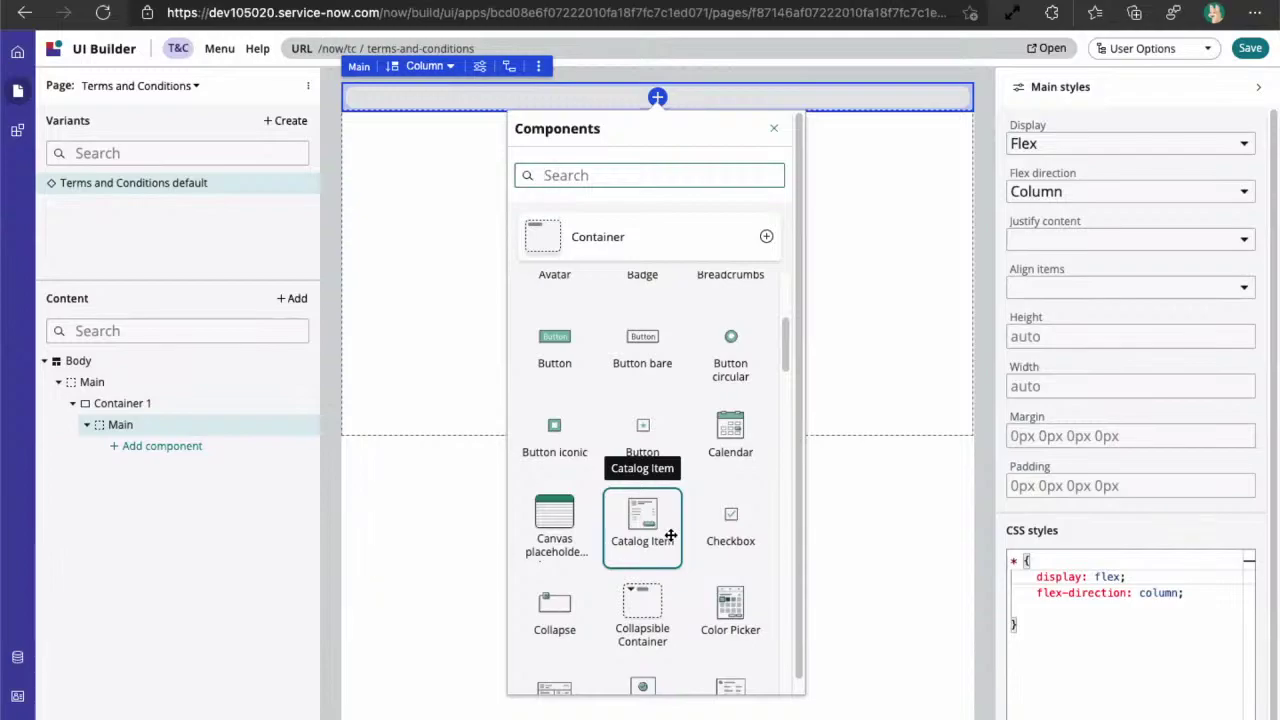
{"action": "scroll", "coordinate": [671, 566], "scroll_direction": "down", "scroll_amount": 3}
{"action": "scroll", "coordinate": [676, 582], "scroll_direction": "down", "scroll_amount": 2}
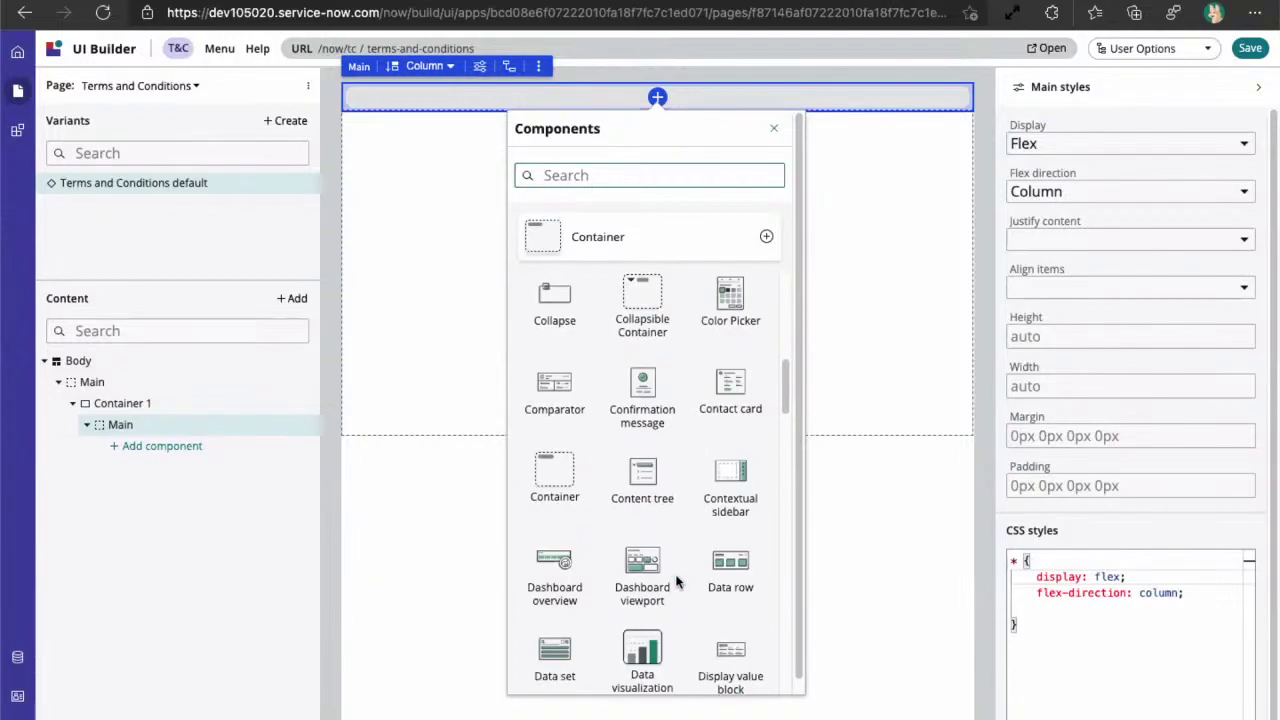
Search the component library for "mod" and "pop", clear the search, and continue browsing the full component list.
{"action": "left_click", "coordinate": [573, 168]}
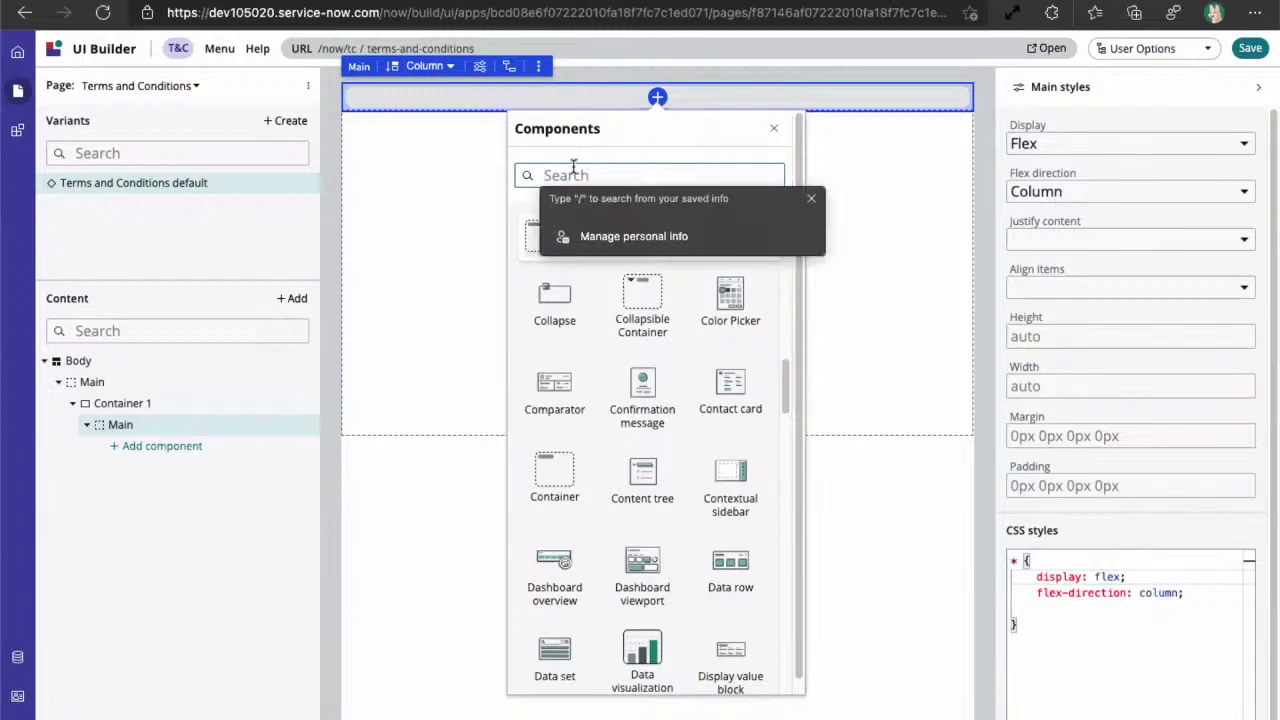
{"action": "type", "text": "mod"}
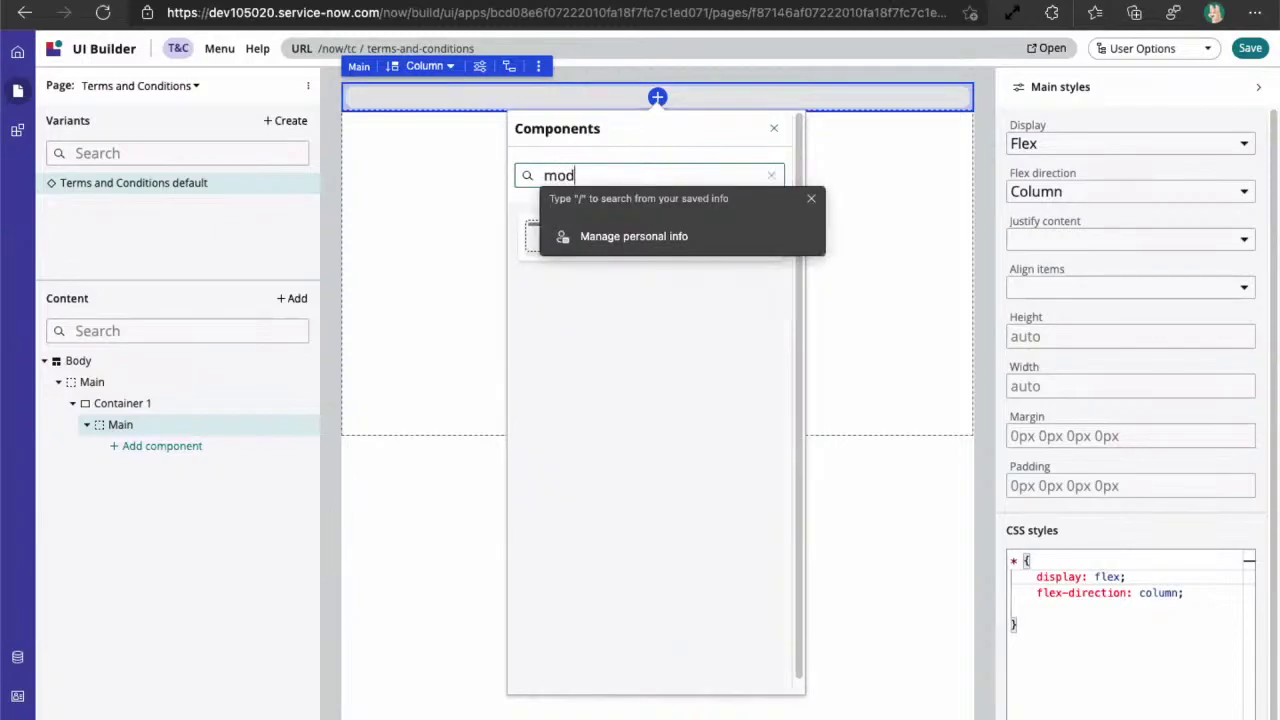
{"action": "key", "text": "BackSpace"}
{"action": "key", "text": "BackSpace"}
{"action": "key", "text": "BackSpace"}
{"action": "type", "text": "pop"}
{"action": "key", "text": "BackSpace"}
{"action": "key", "text": "BackSpace"}
{"action": "key", "text": "BackSpace"}
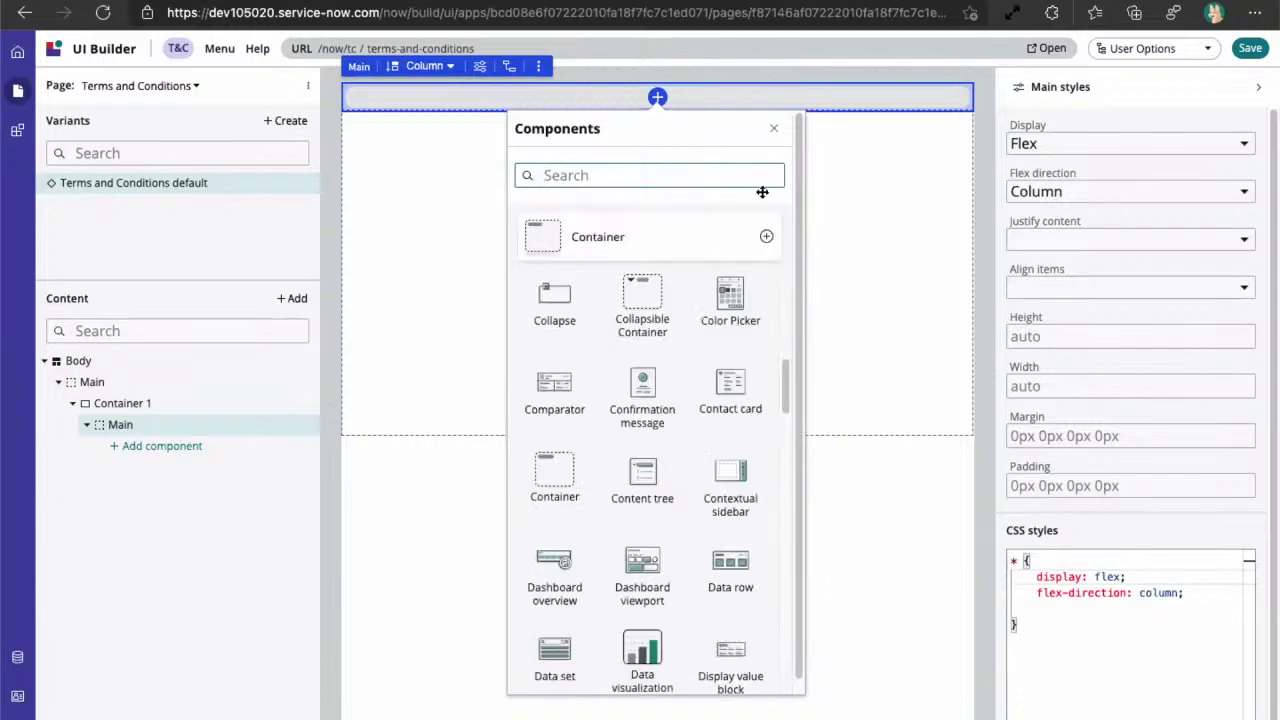
{"action": "scroll", "coordinate": [788, 400], "scroll_direction": "down", "scroll_amount": 1}
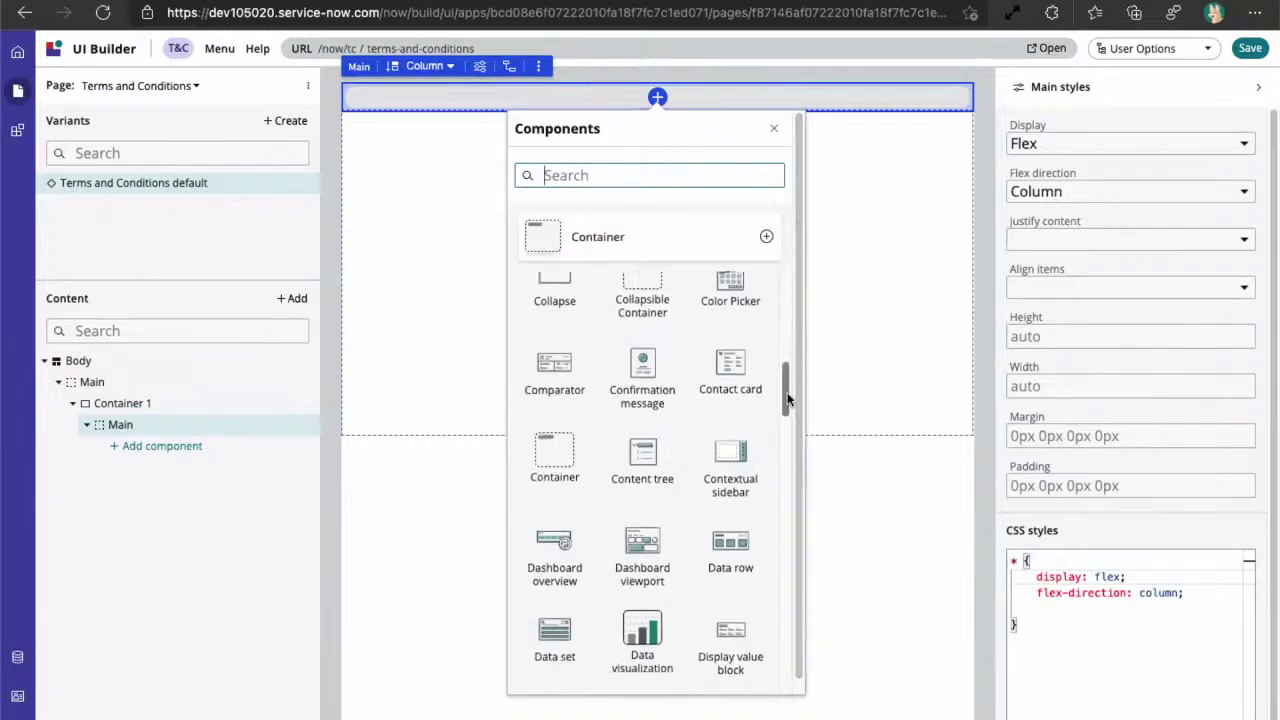